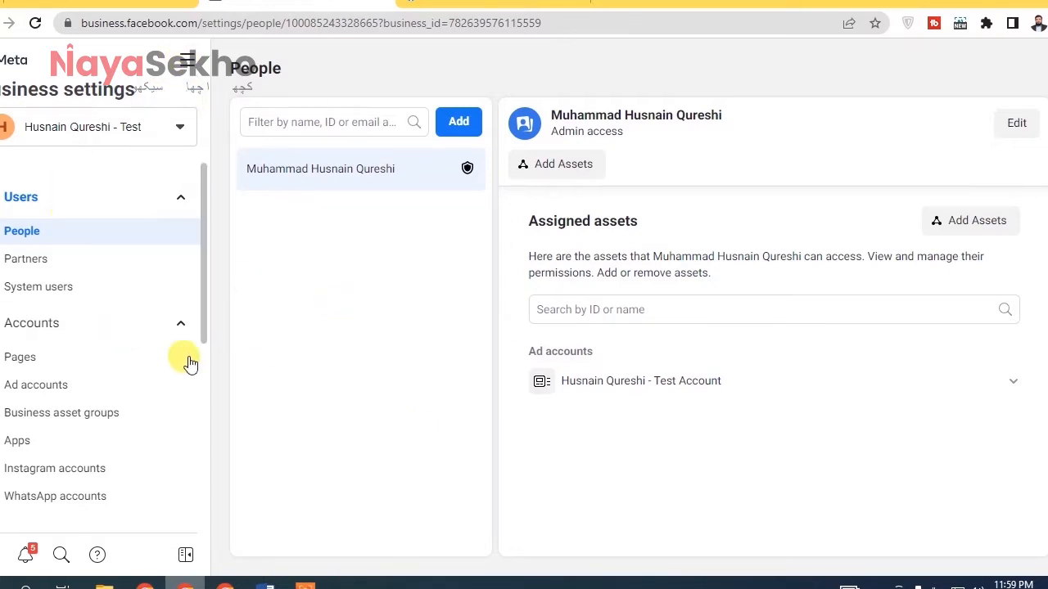
Open the Pixels section under the business's data sources.
left_click_drag(203, 190, 211, 297)
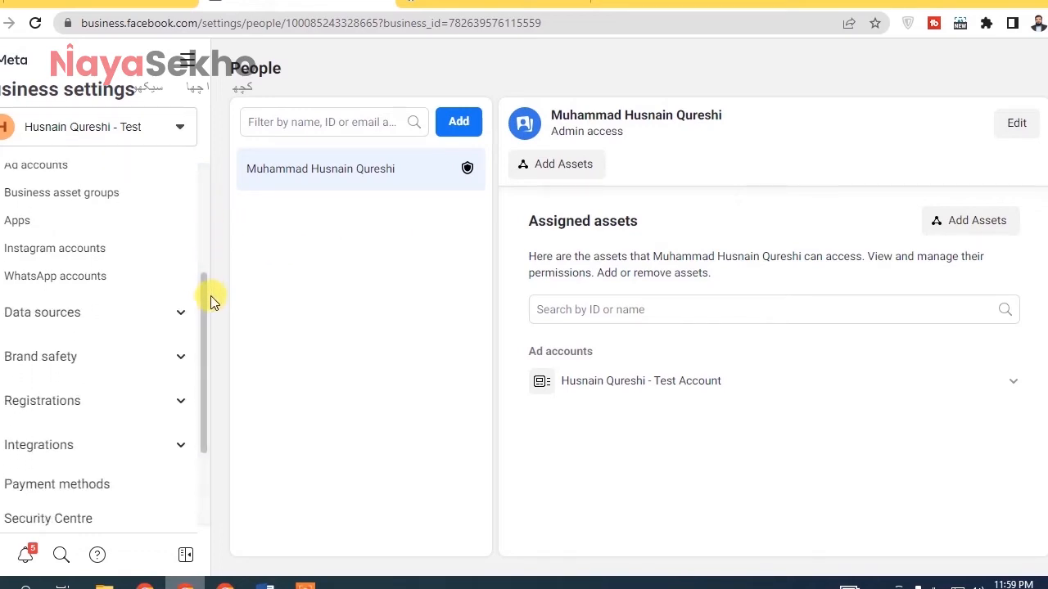
left_click(69, 326)
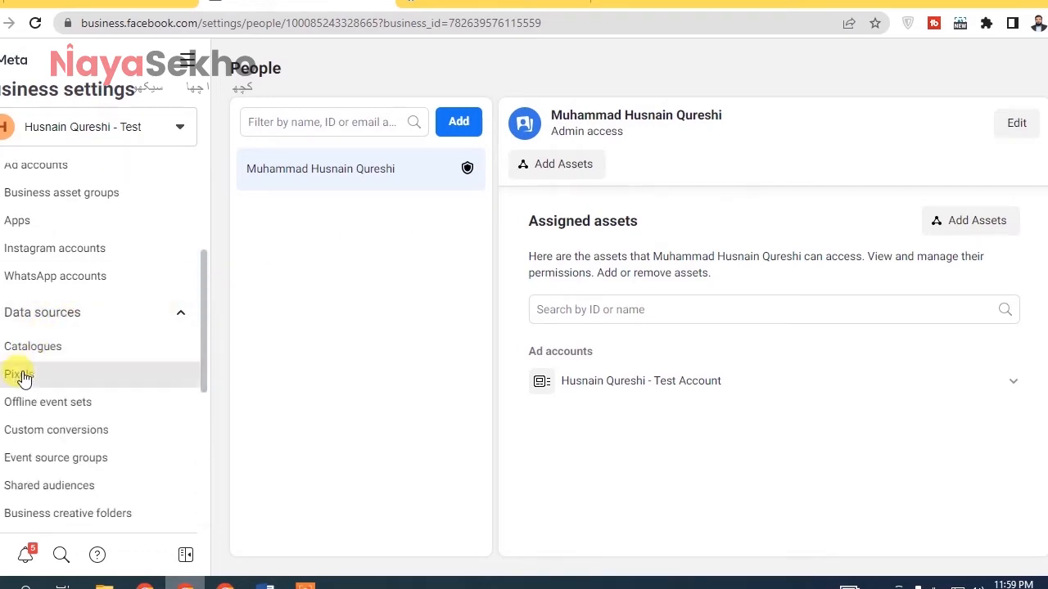
left_click(25, 373)
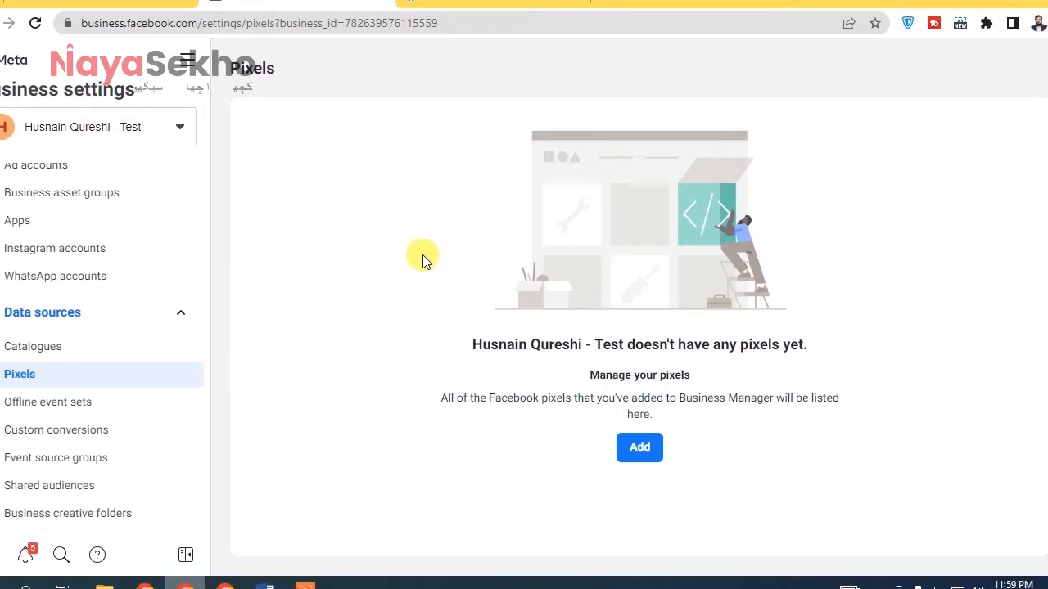
Add a new pixel to the business, keeping the suggested pixel name and leaving the website URL empty.
left_click(632, 450)
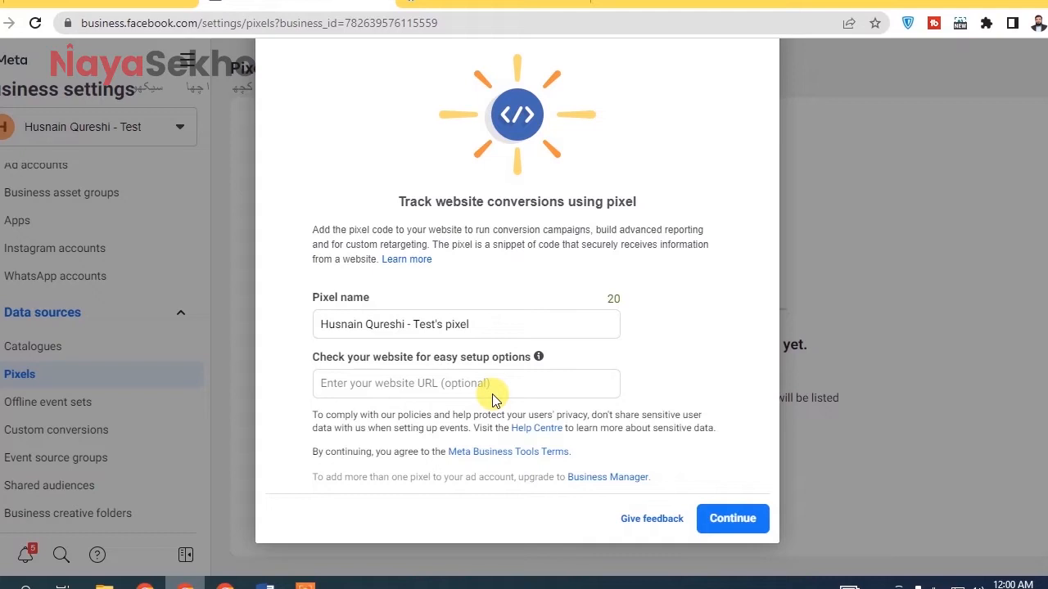
left_click(725, 516)
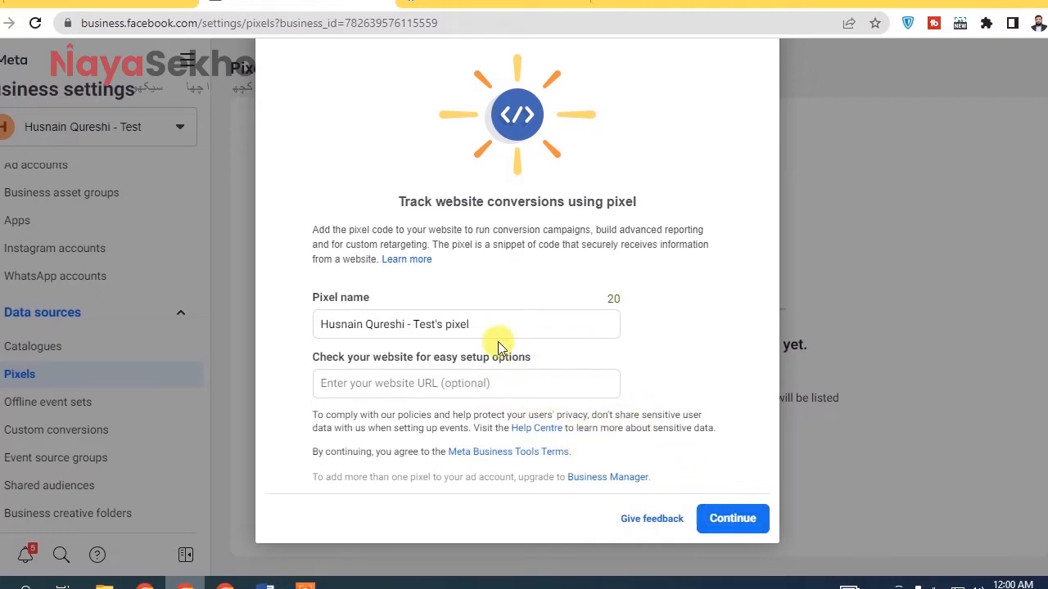
left_click(727, 516)
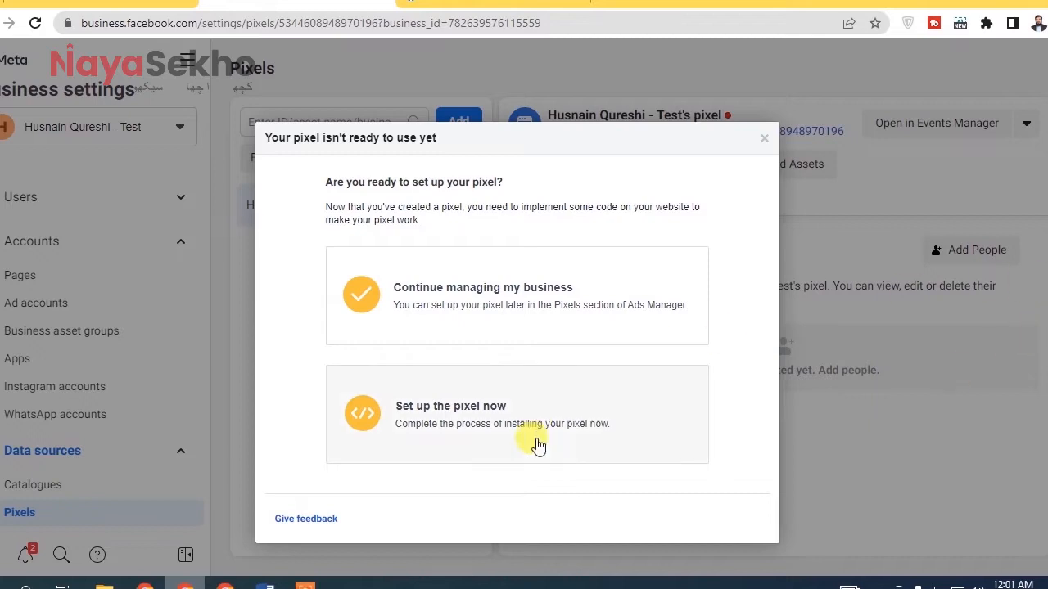
Set up the new pixel now, choosing to manually add the pixel code to the website.
left_click(509, 435)
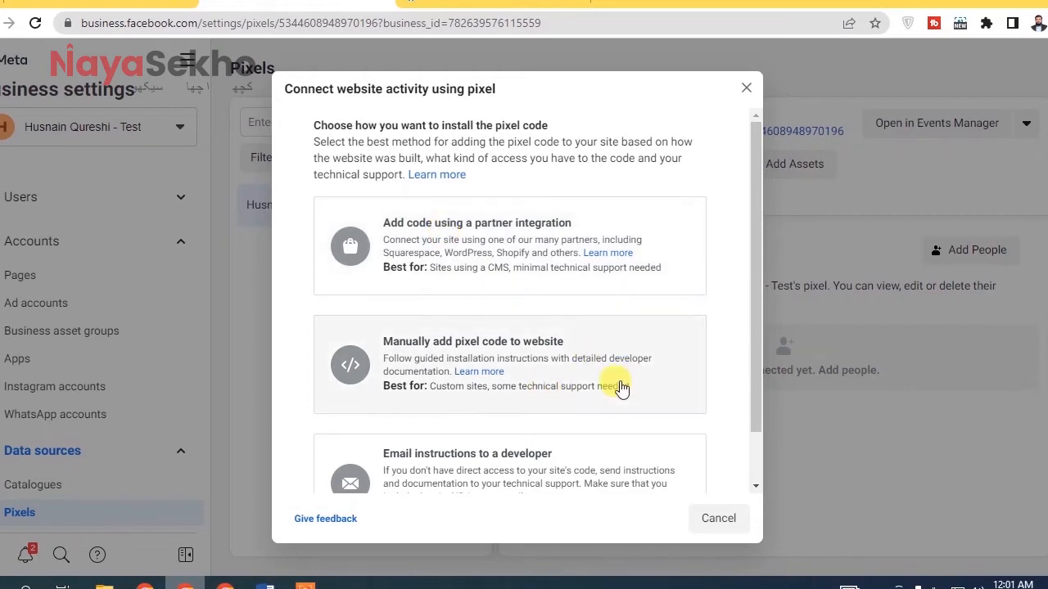
left_click_drag(750, 240, 751, 314)
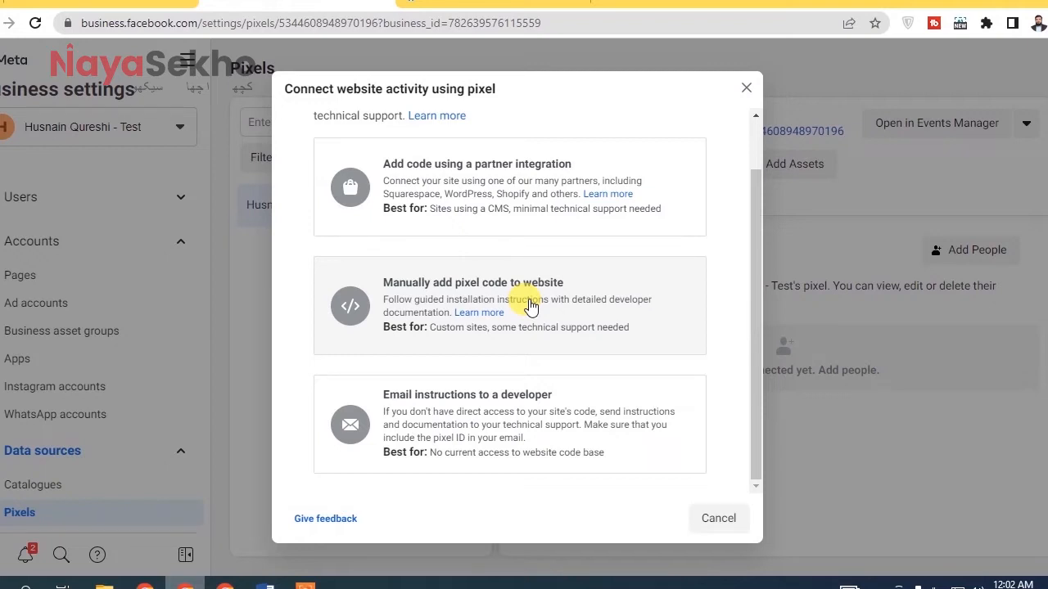
left_click(531, 305)
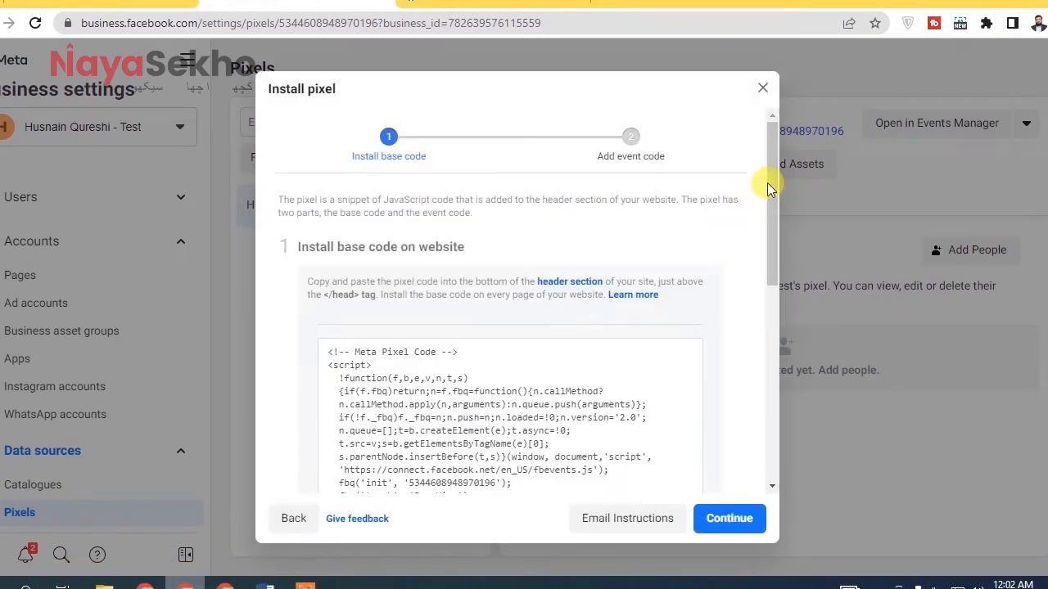
Copy the Meta pixel base code to the clipboard and highlight the </head> tag in the placement instructions.
left_click_drag(772, 185, 771, 247)
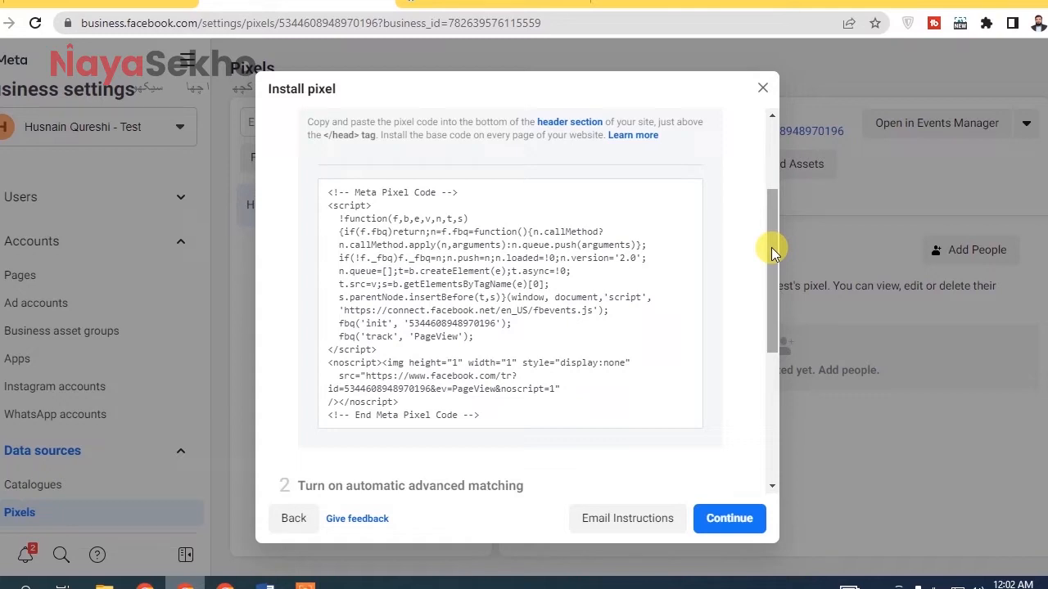
left_click(496, 305)
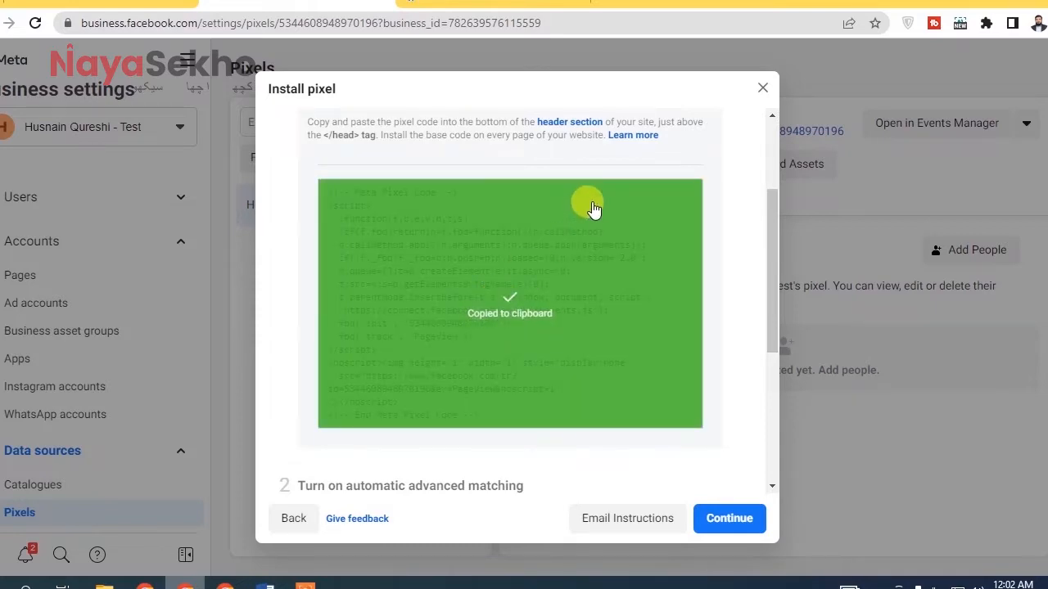
left_click_drag(768, 236, 766, 200)
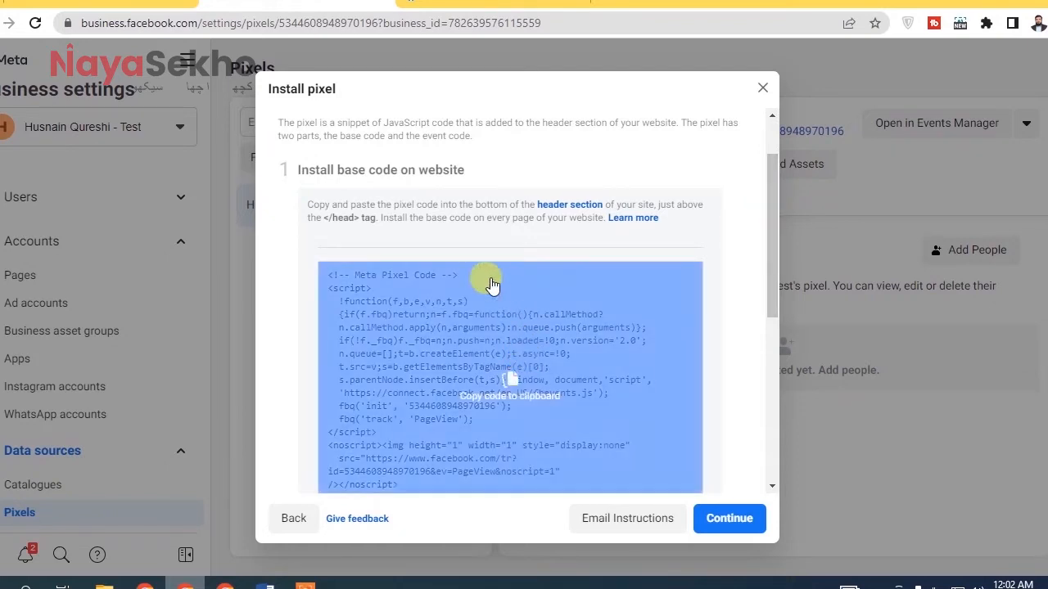
left_click_drag(323, 218, 373, 219)
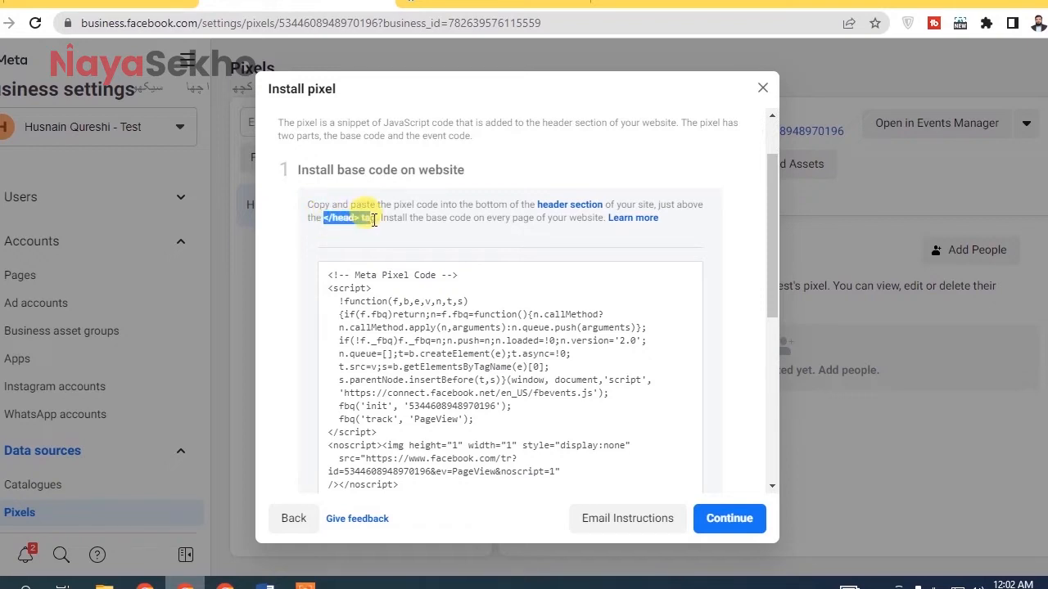
mouse_move(496, 339)
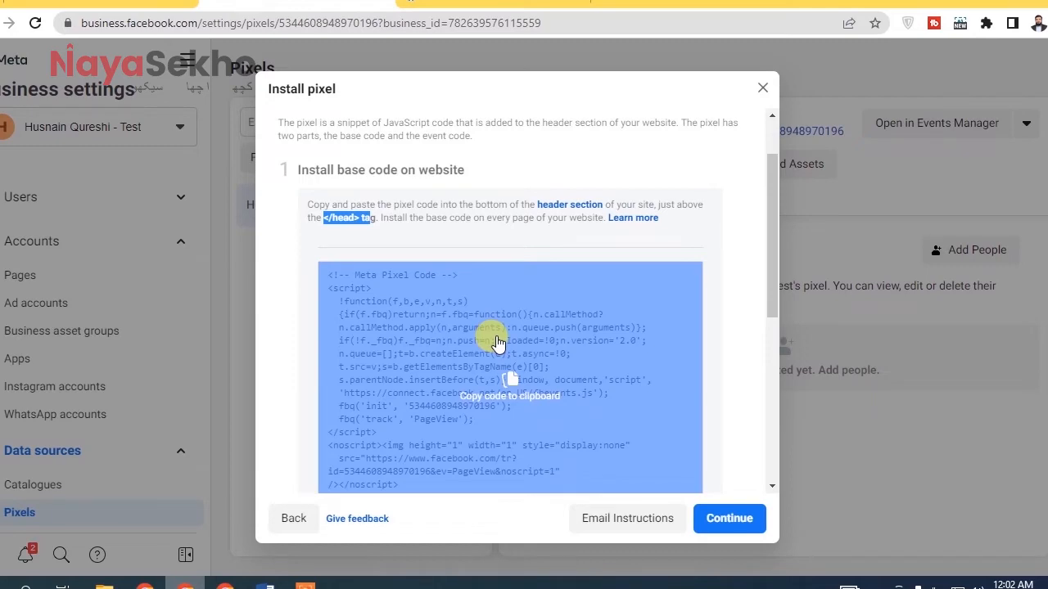
Turn on automatic advanced matching for the pixel, leaving all customer information types enabled.
left_click_drag(768, 177, 765, 334)
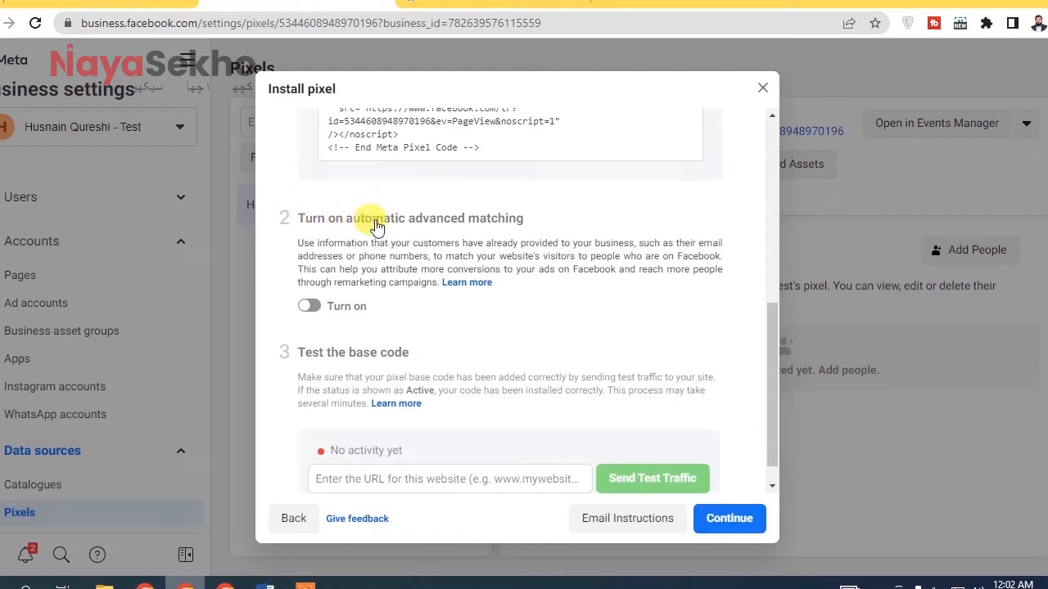
left_click(311, 307)
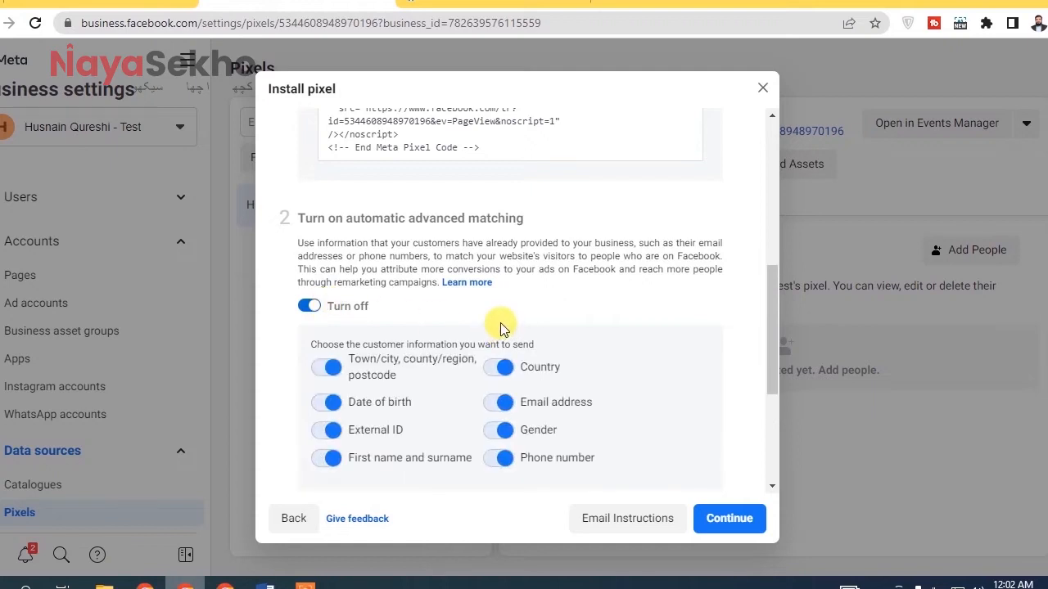
left_click_drag(771, 286, 769, 314)
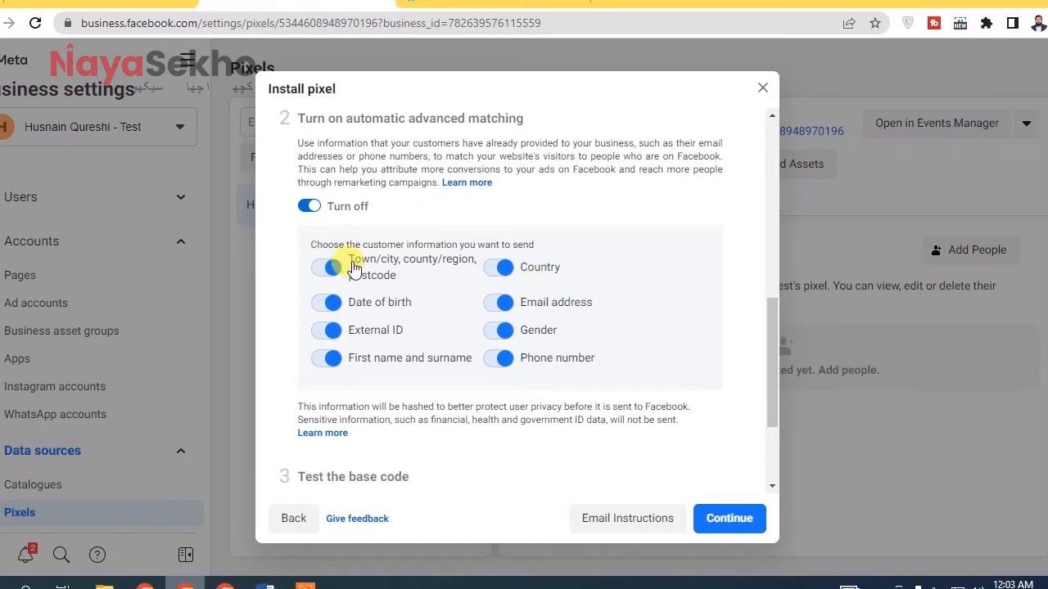
left_click_drag(777, 344, 772, 394)
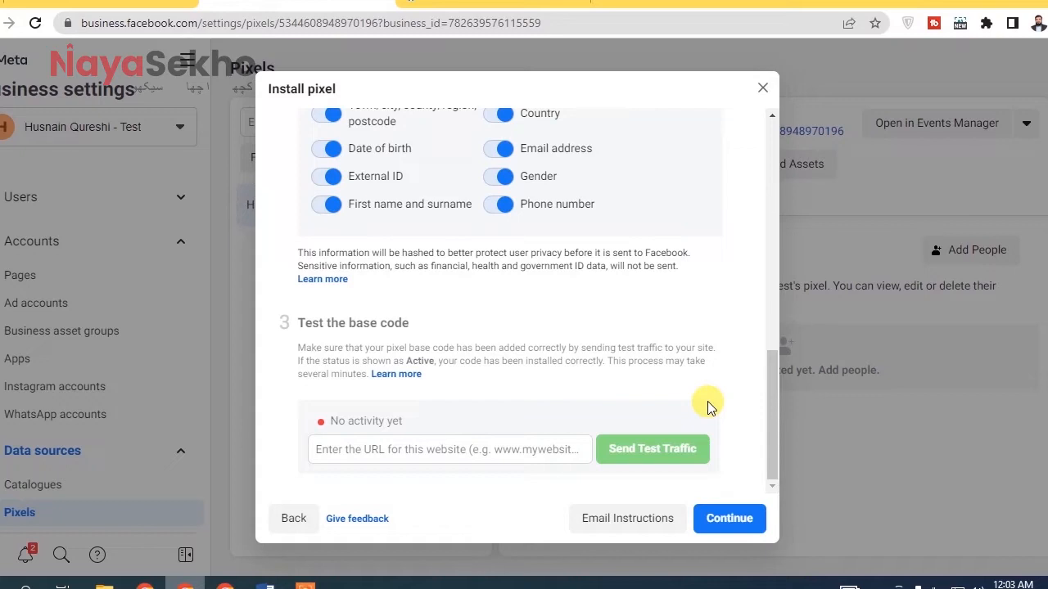
Recheck the base code instructions, continue to the event code stage and choose Facebook's Event Setup Tool.
left_click_drag(771, 396, 745, 234)
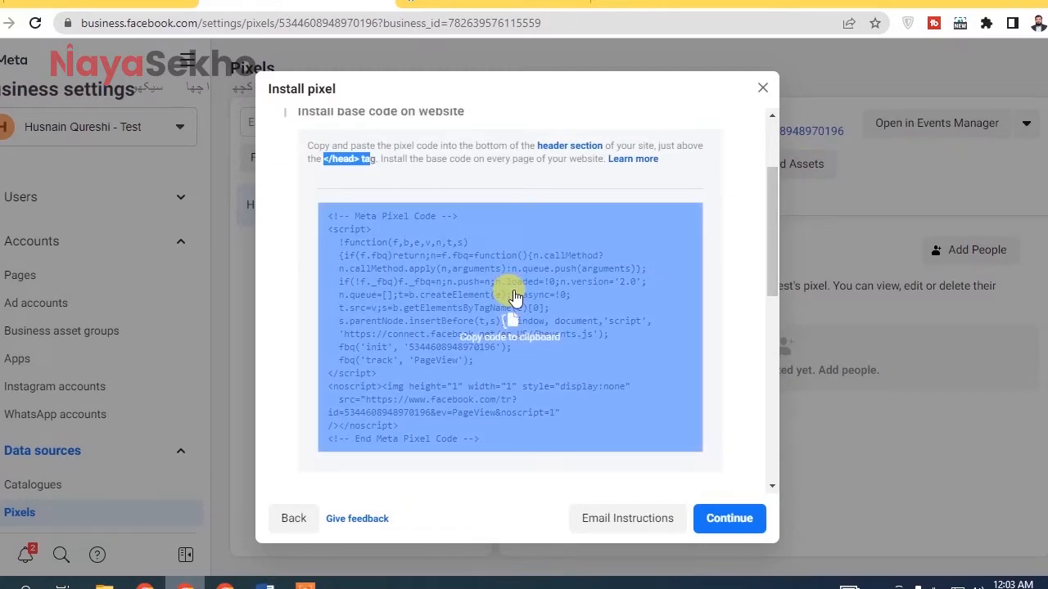
left_click(427, 157)
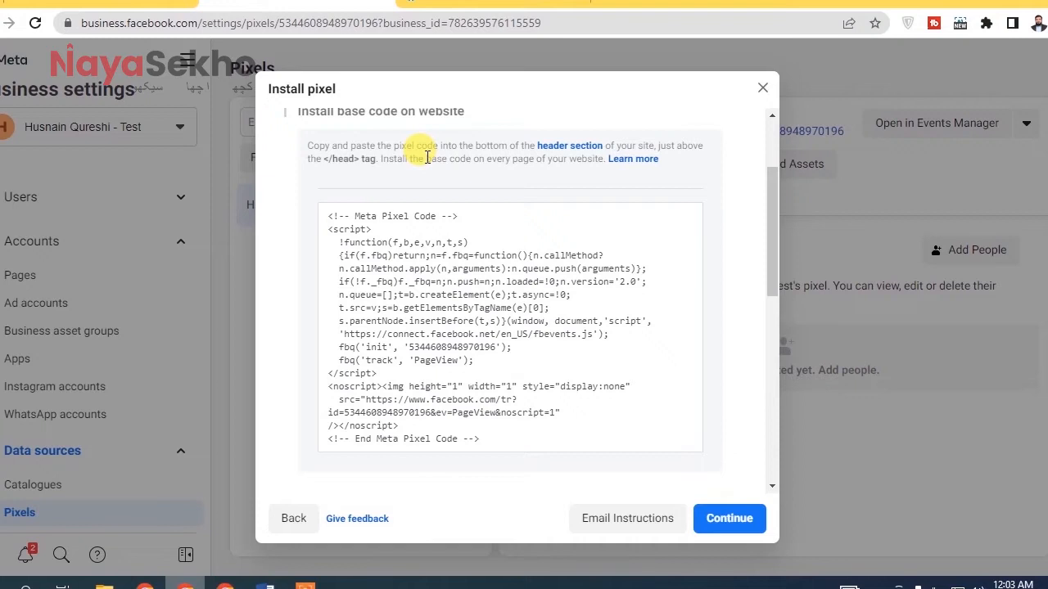
mouse_move(479, 318)
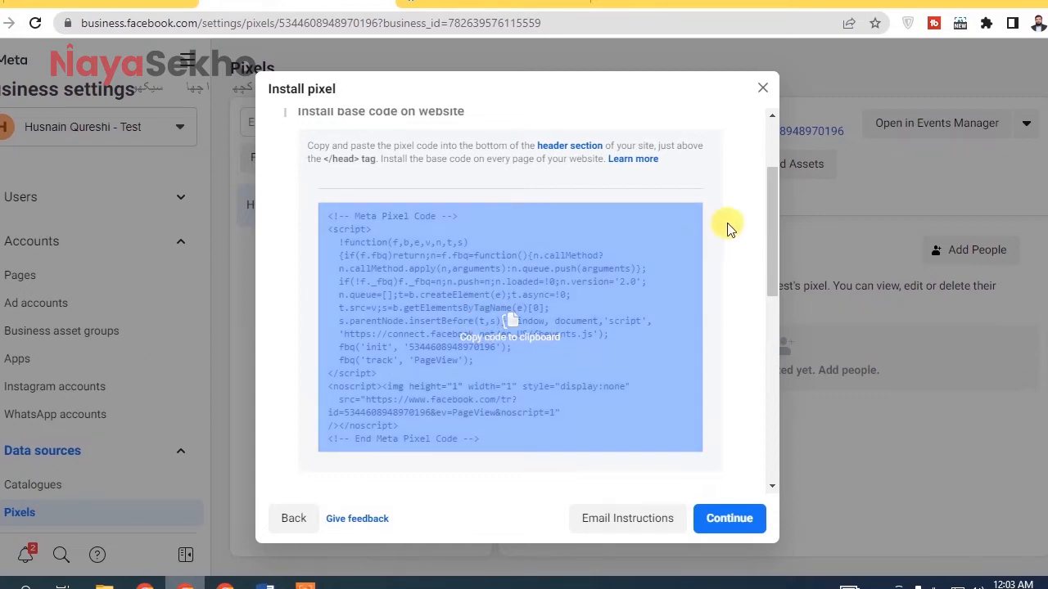
left_click_drag(772, 204, 772, 386)
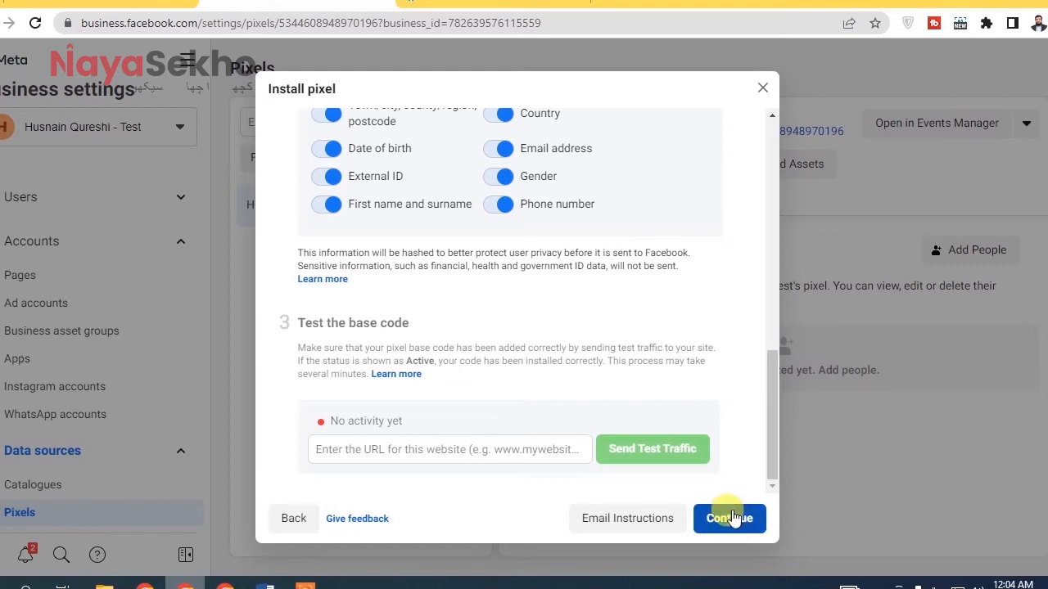
left_click_drag(772, 397, 769, 217)
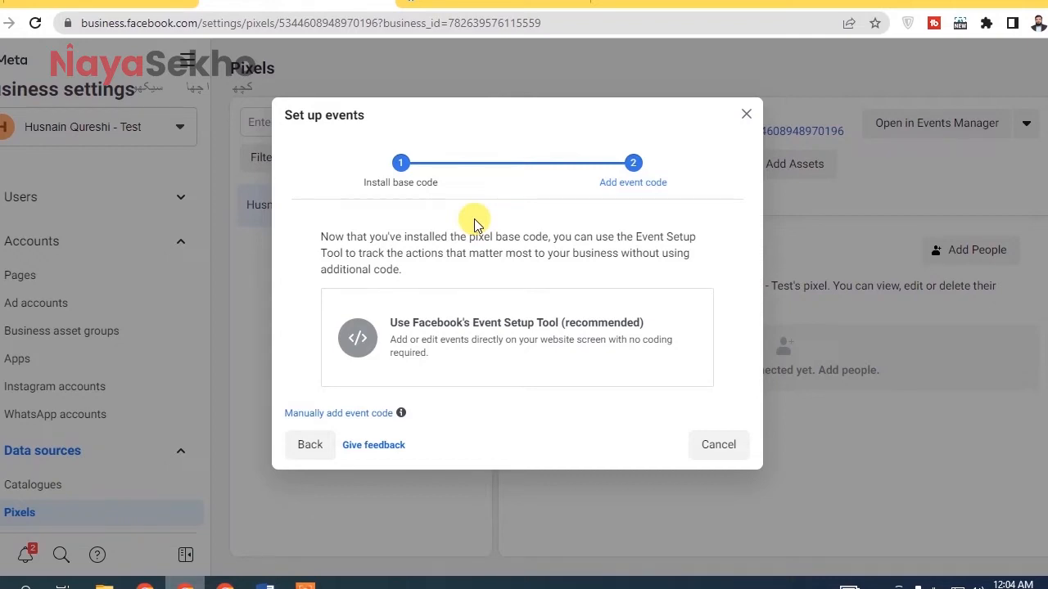
left_click(554, 362)
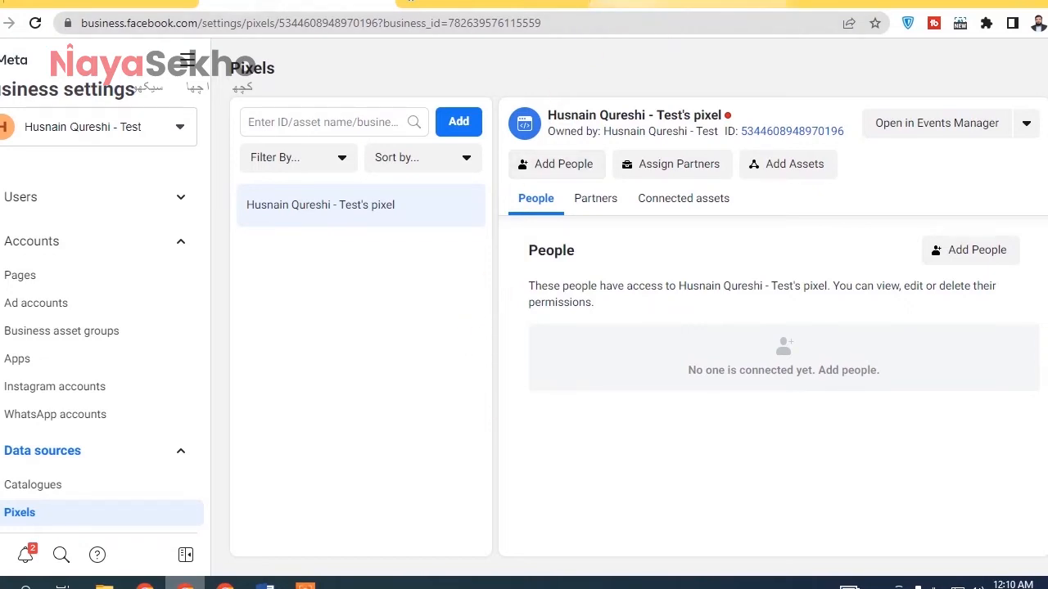
Switch to the WordPress admin and install and activate the Insert Headers And Footers plugin by WPBrigade.
left_click(617, 2)
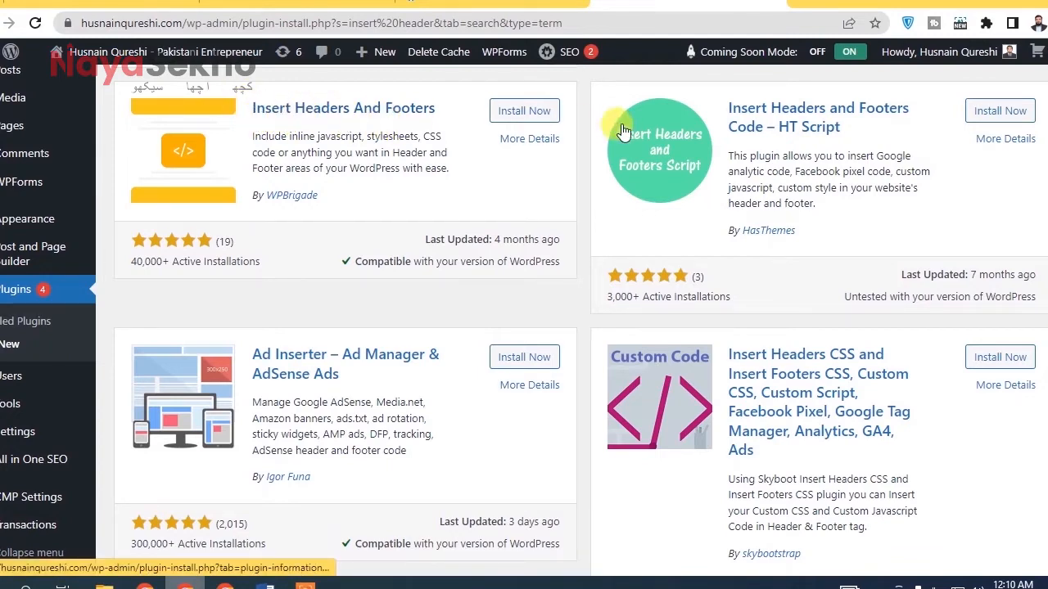
left_click(501, 116)
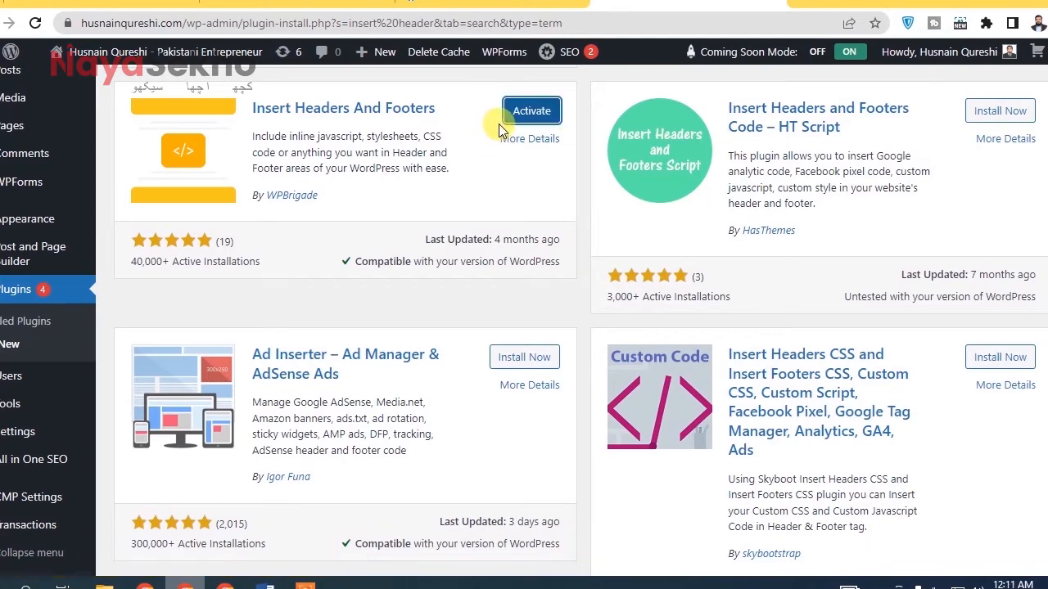
left_click(531, 110)
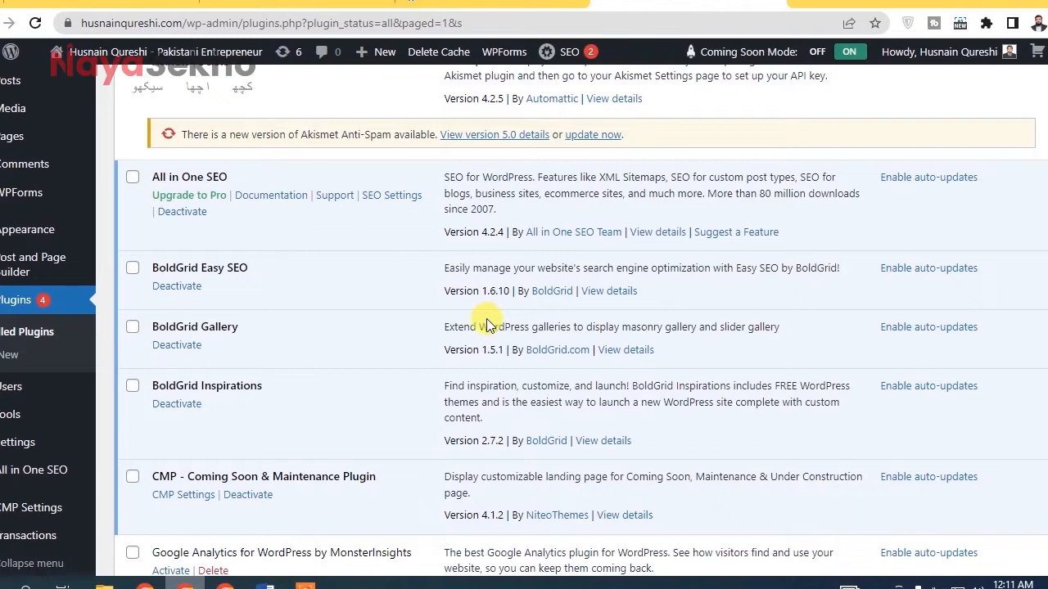
Open the WP Headers and Footers settings page at its header scripts section.
mouse_move(20, 446)
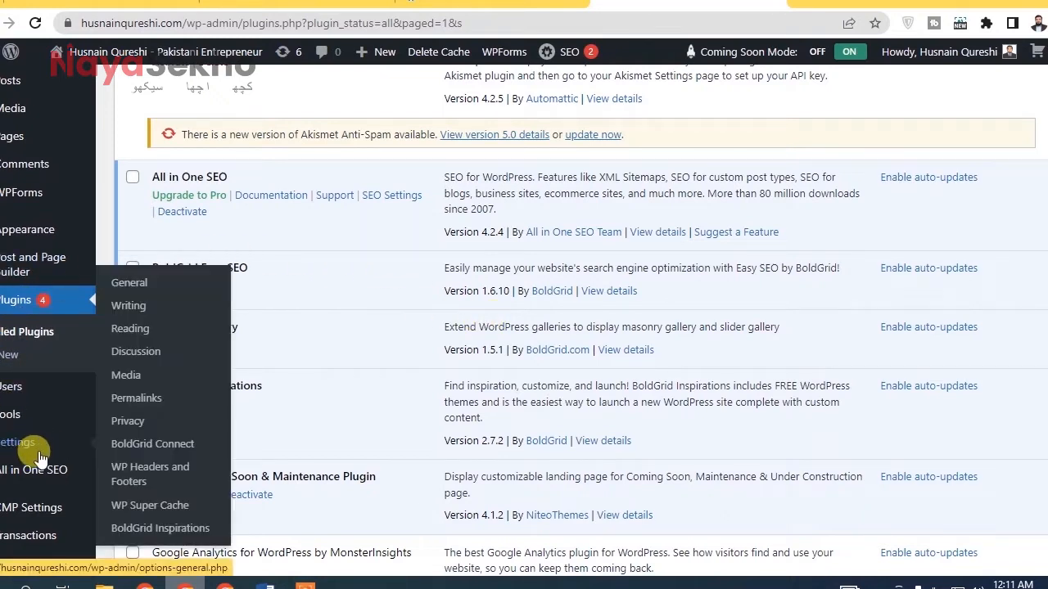
left_click(148, 479)
scroll(524, 328, "down", 3)
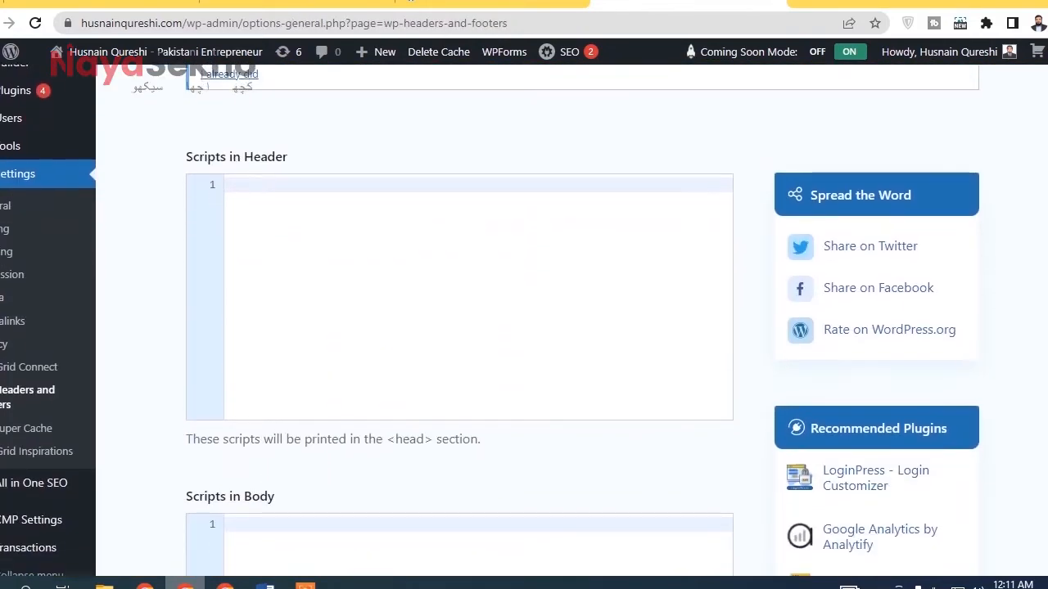
Paste the Meta pixel base code into Scripts in Header and save the plugin's changes.
left_click(268, 180)
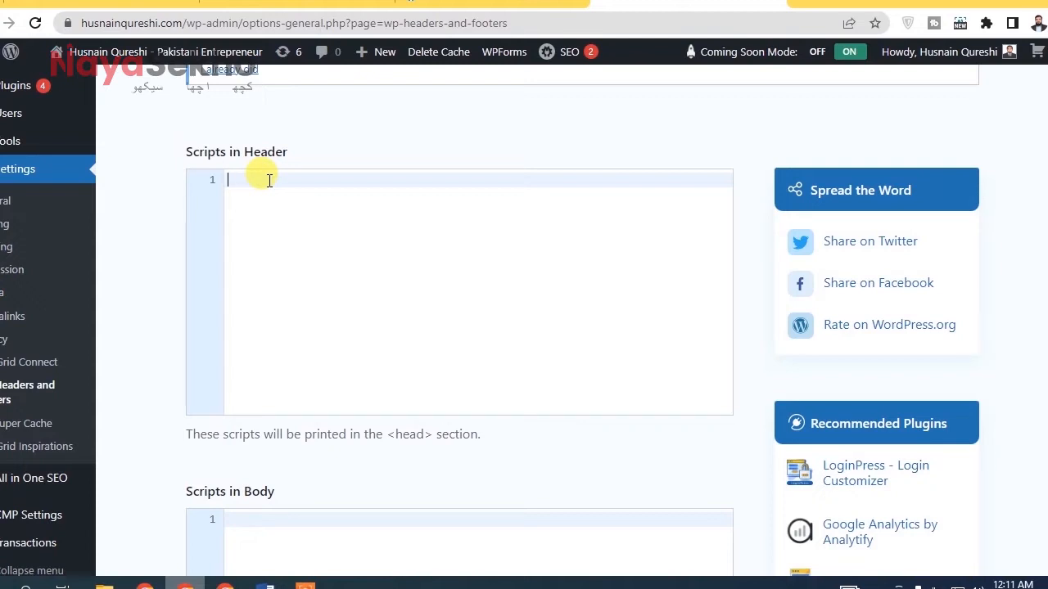
scroll(295, 473, "down", 8)
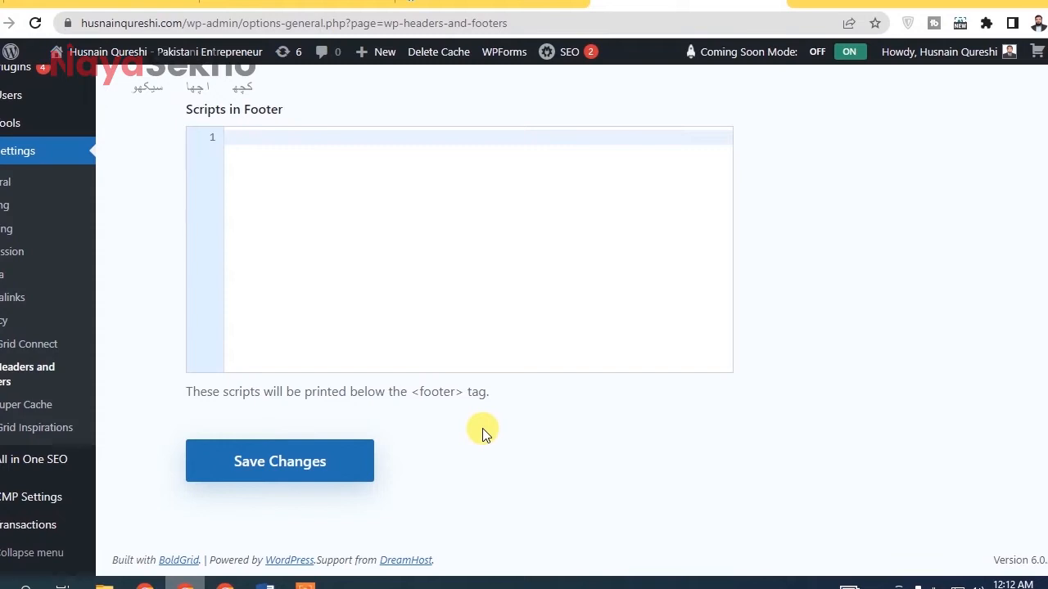
scroll(483, 433, "up", 10)
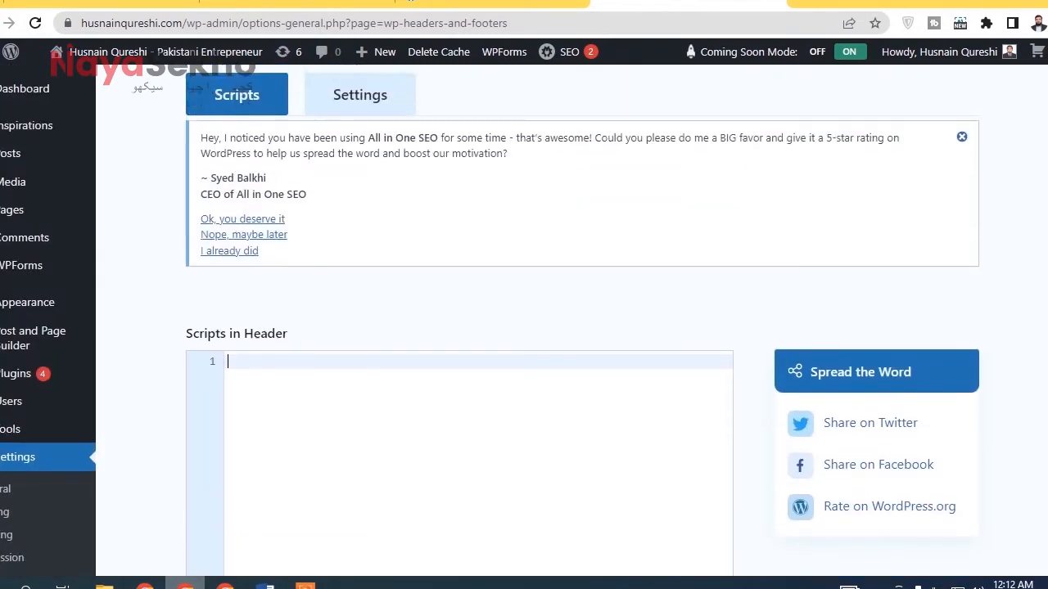
scroll(483, 328, "down", 1)
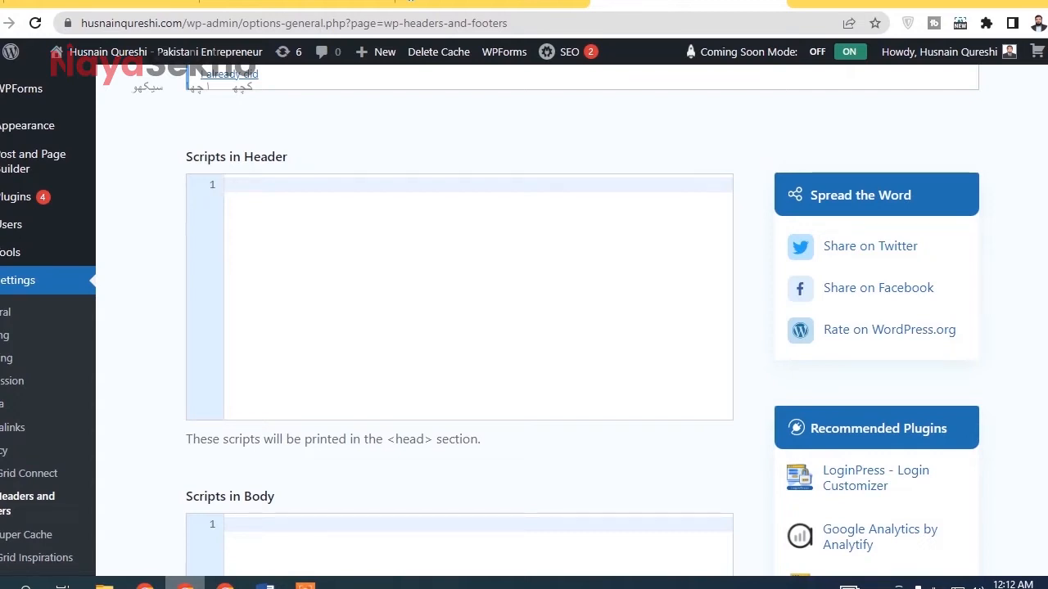
key("ctrl+v")
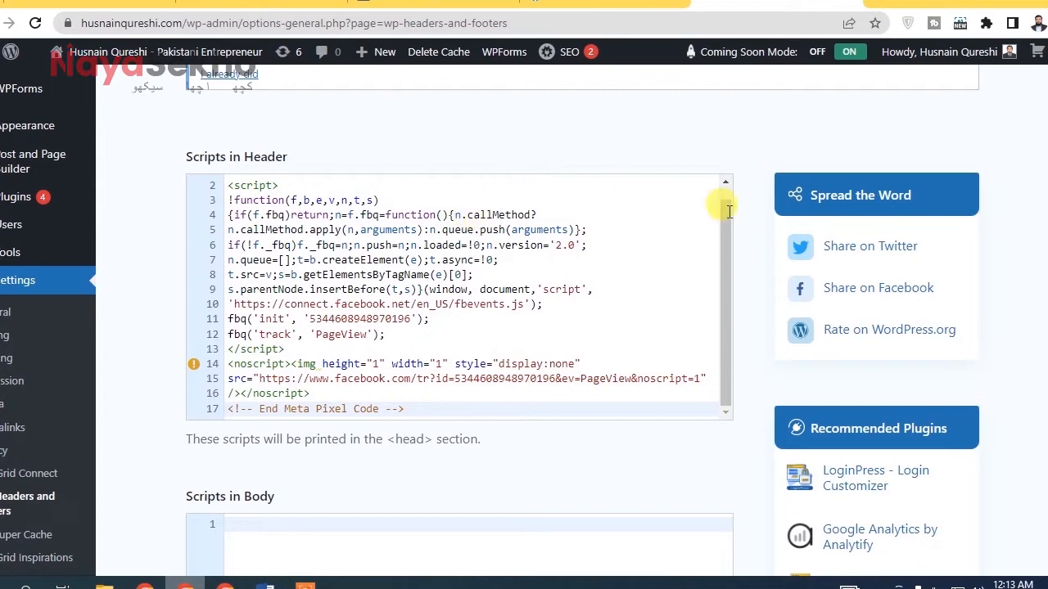
scroll(726, 205, "down", 1)
scroll(540, 368, "down", 8)
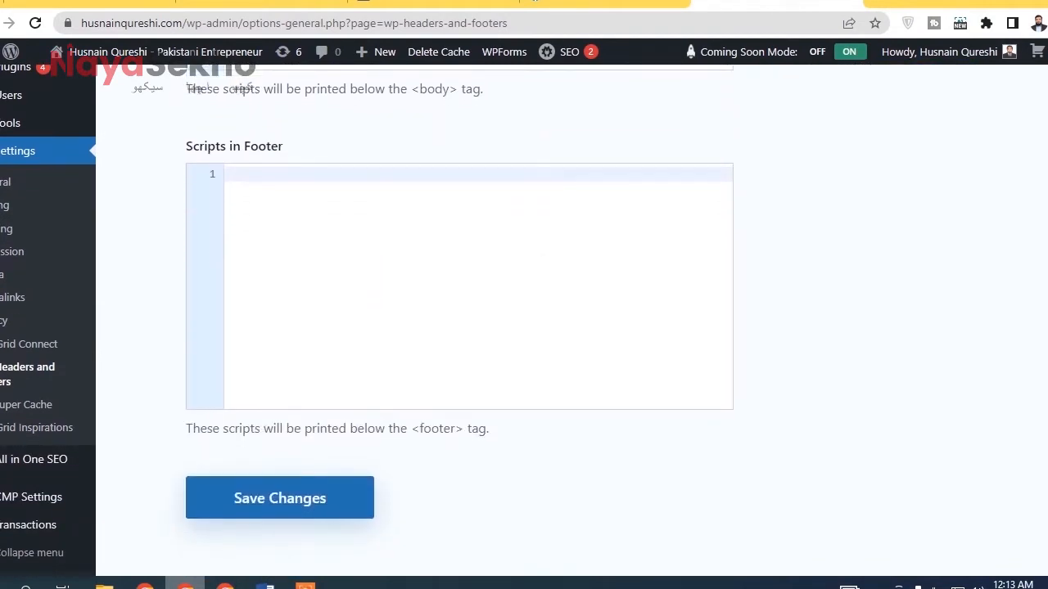
left_click(345, 496)
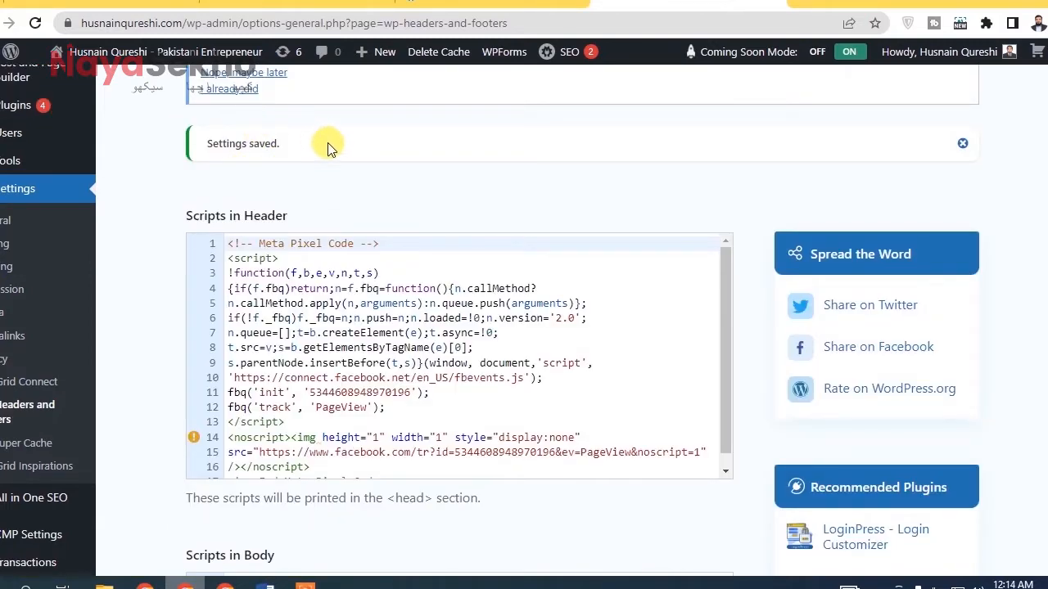
Return to Business settings, open the pixel in Events Manager and continue its setup with the Meta pixel connection and manual code installation.
left_click(409, 3)
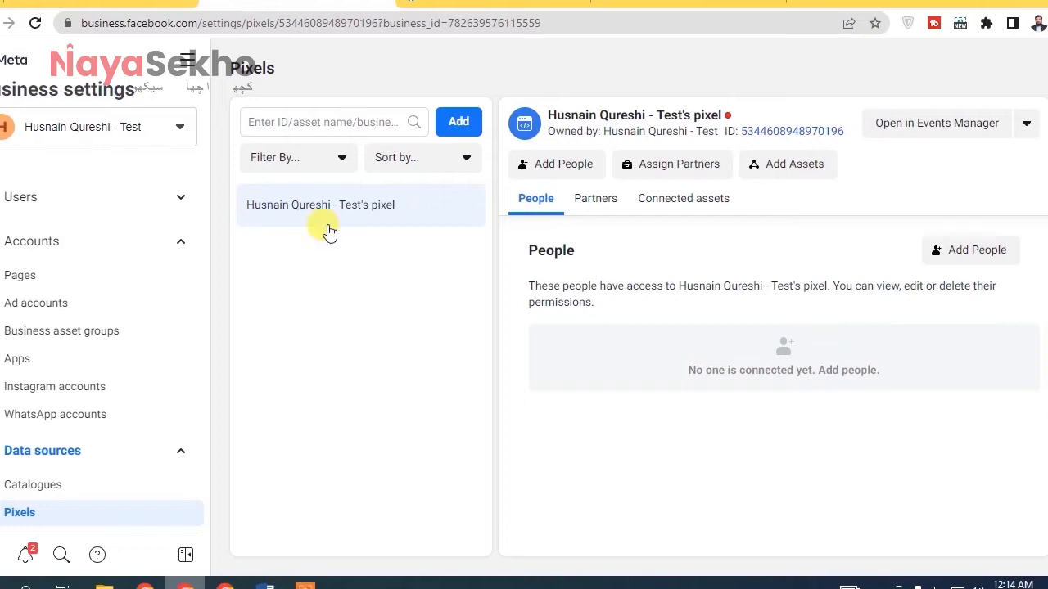
left_click(898, 138)
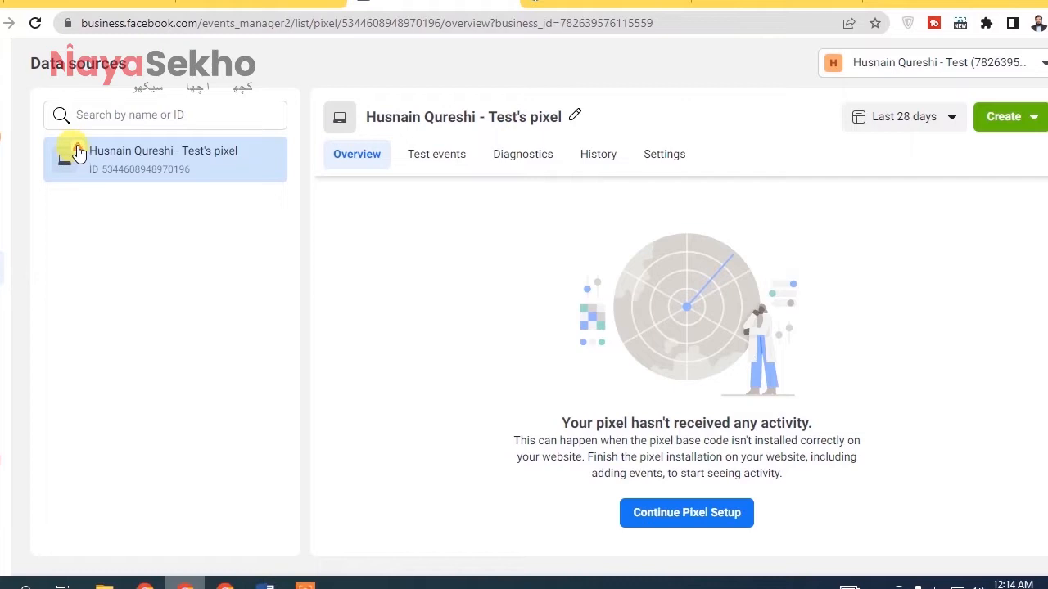
left_click(698, 515)
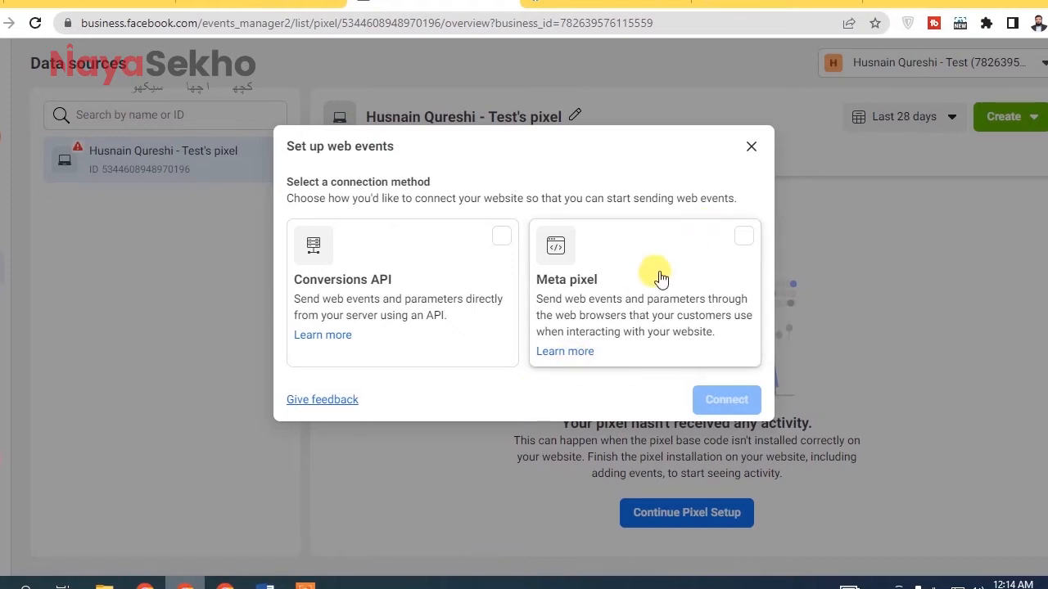
left_click(712, 246)
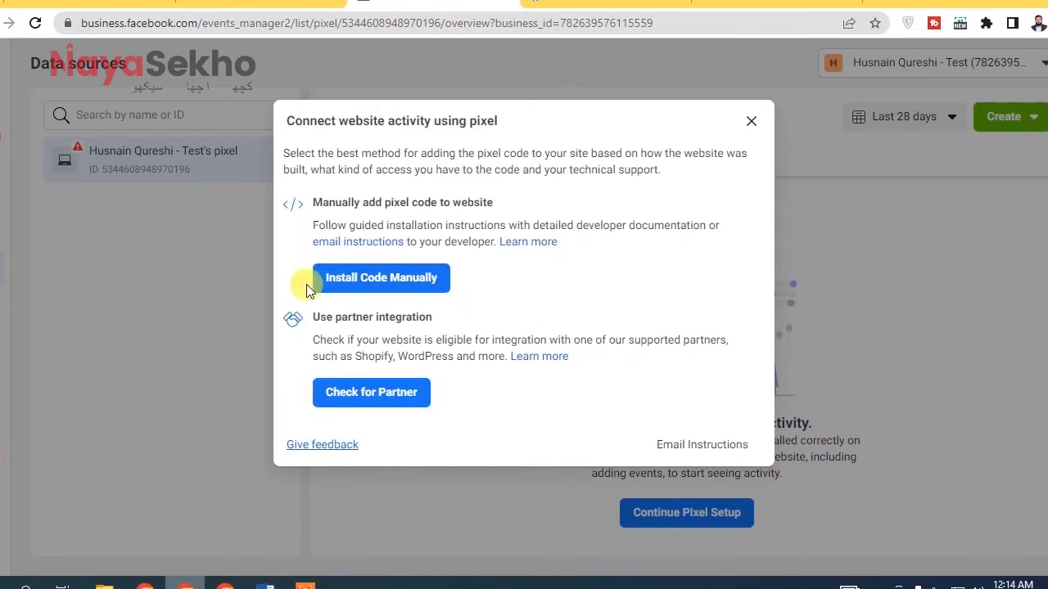
left_click(380, 276)
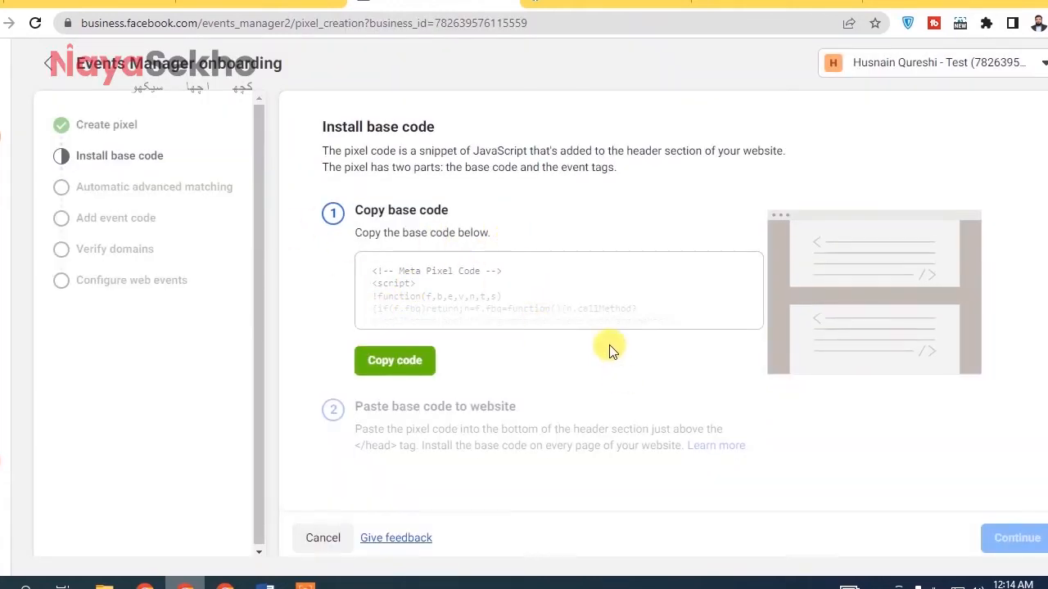
Copy the base code again and continue past automatic advanced matching, keeping it on with all customer information types enabled.
left_click(429, 363)
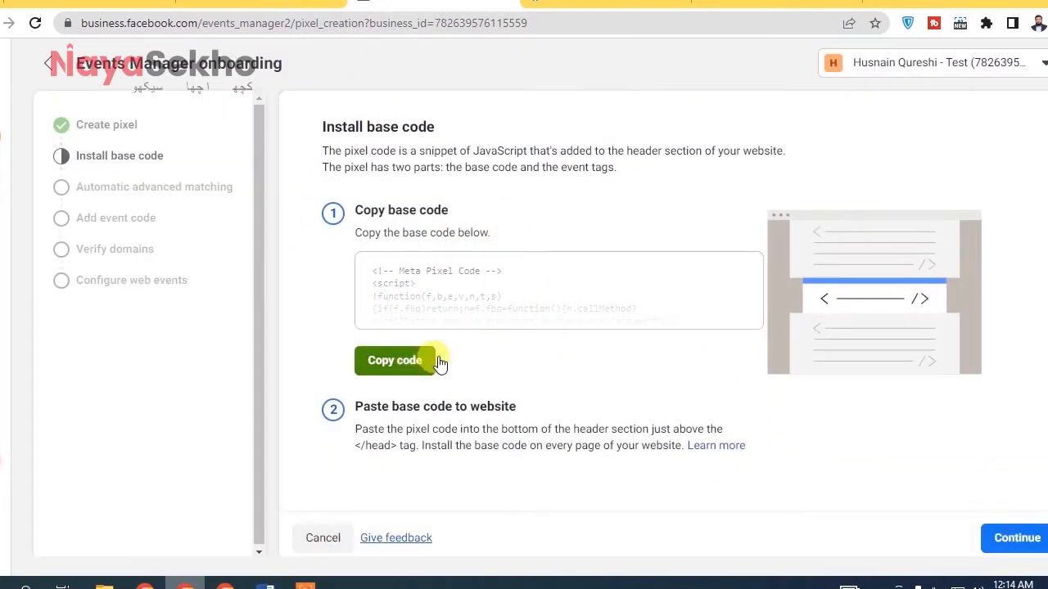
left_click(1017, 538)
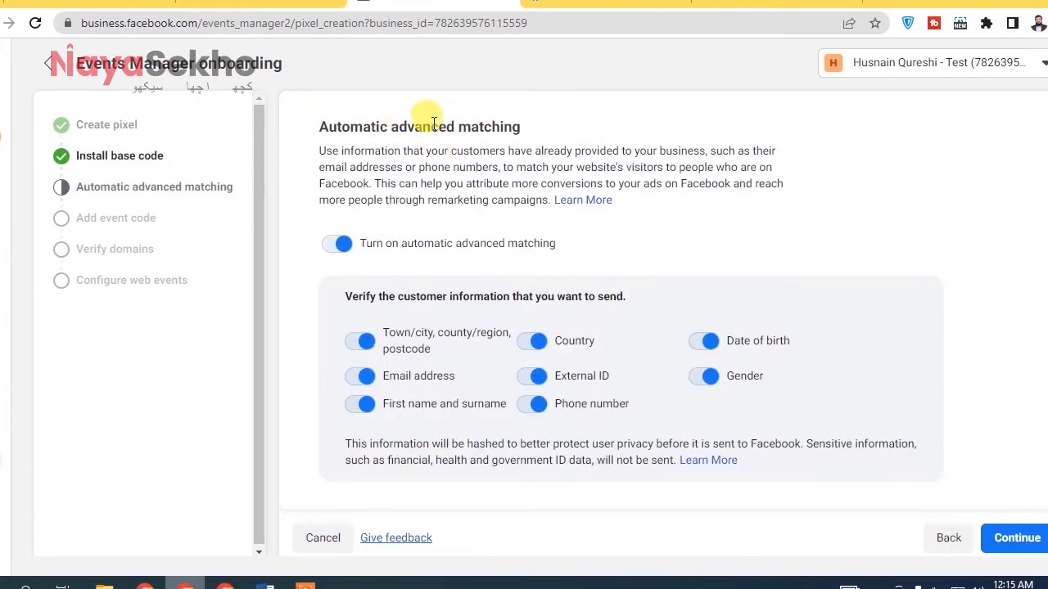
left_click(1015, 537)
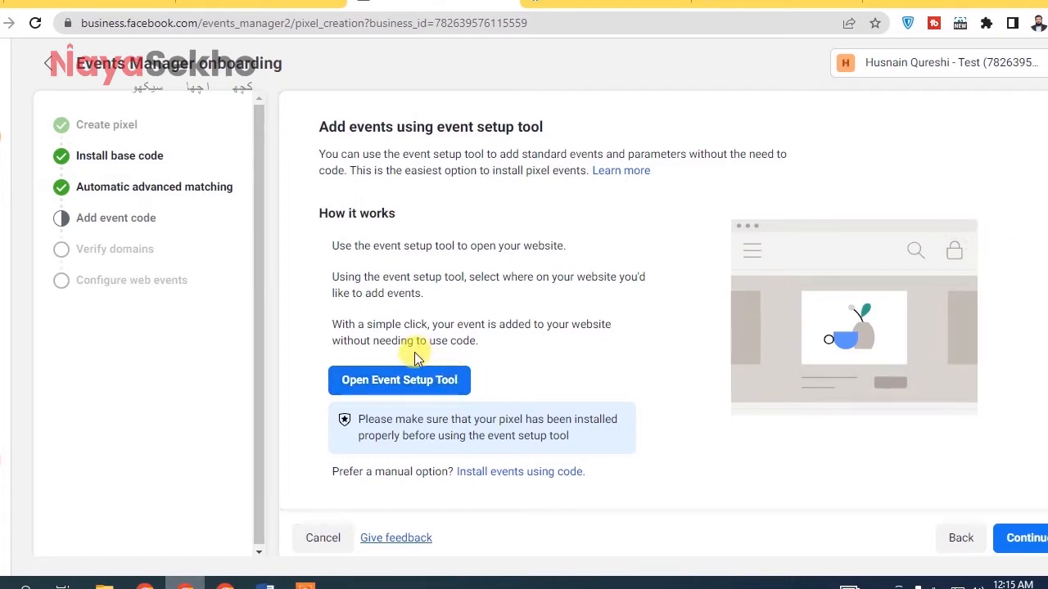
Launch the event setup tool on the website's home page URL and dismiss its introduction.
left_click(421, 379)
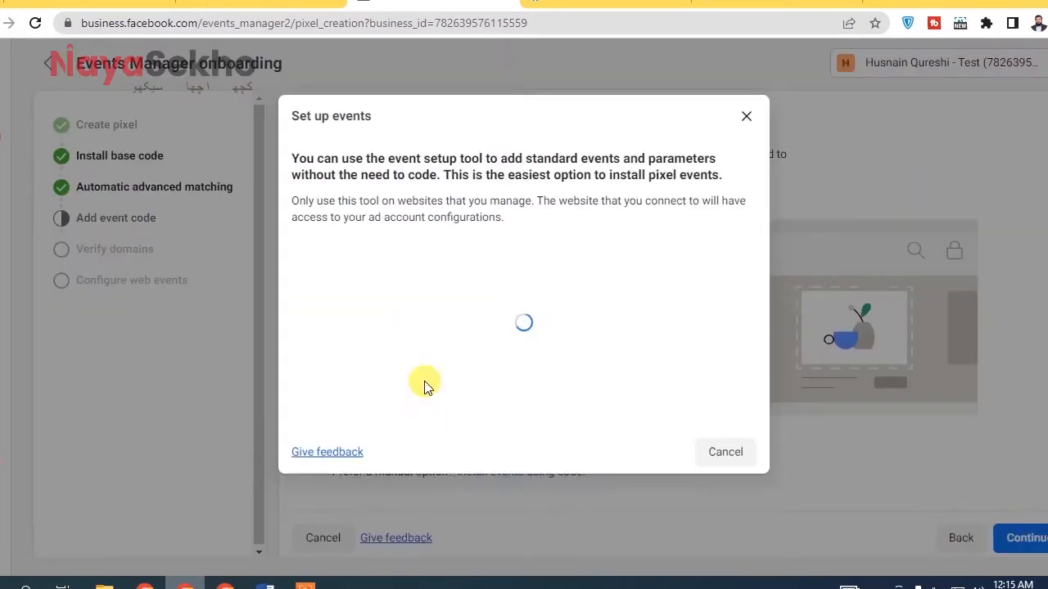
left_click(415, 285)
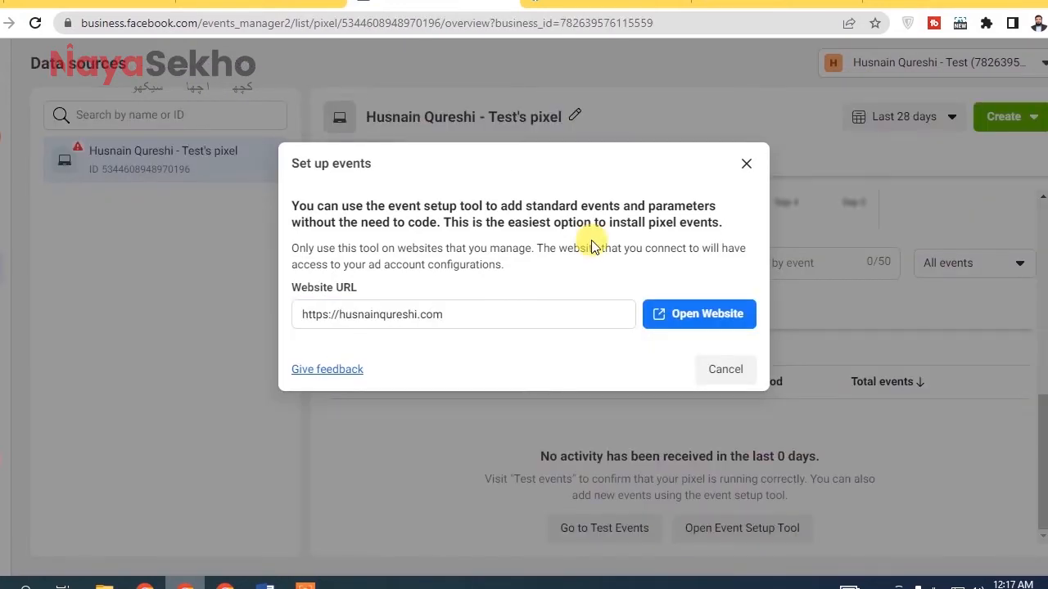
left_click(688, 325)
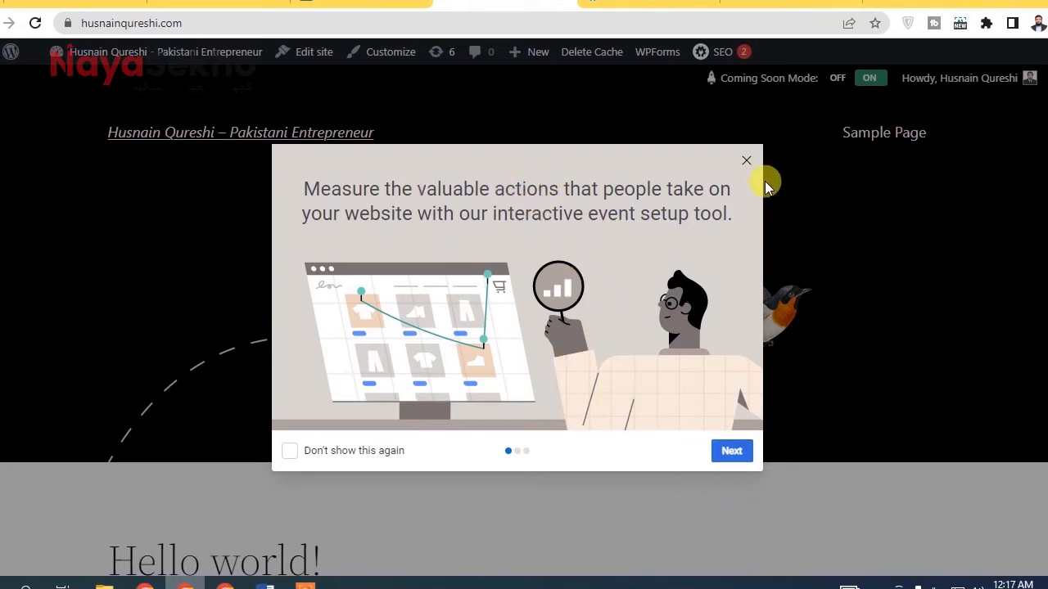
left_click(746, 160)
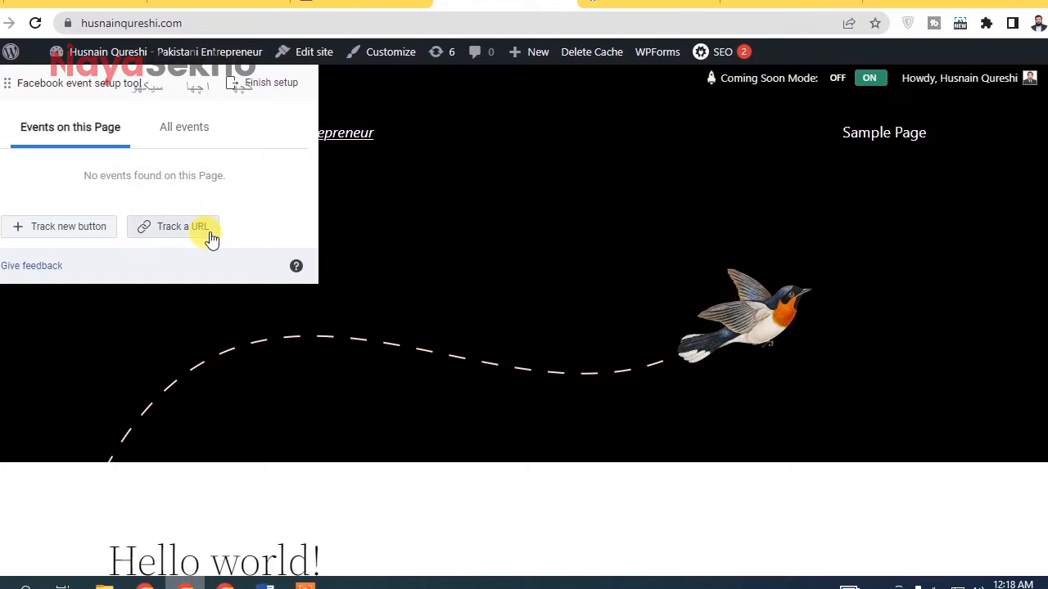
Start tracking an event by URL and choose View content as the event for the home page.
left_click(181, 227)
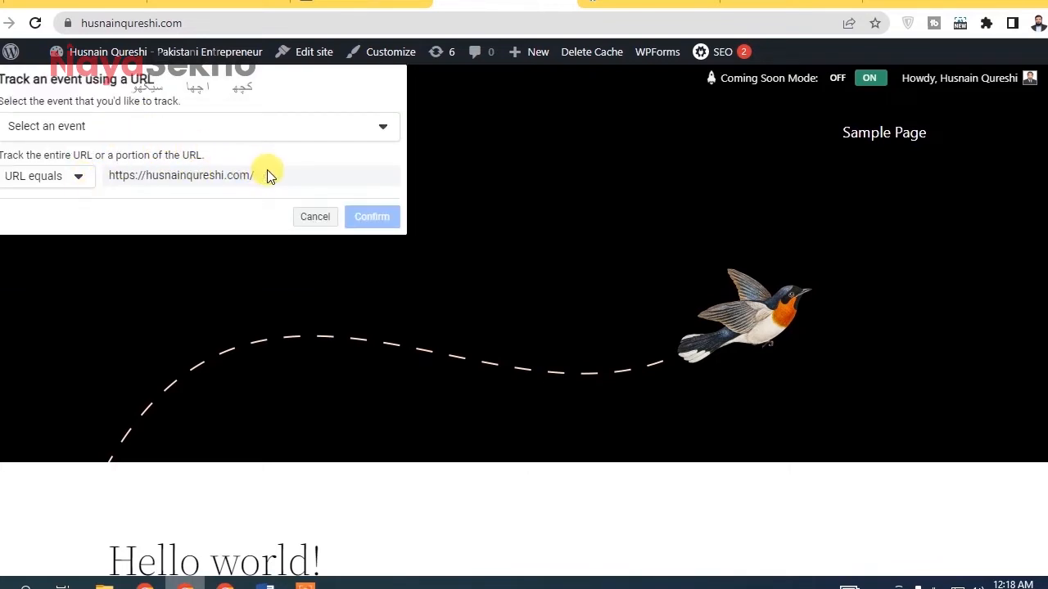
left_click(134, 126)
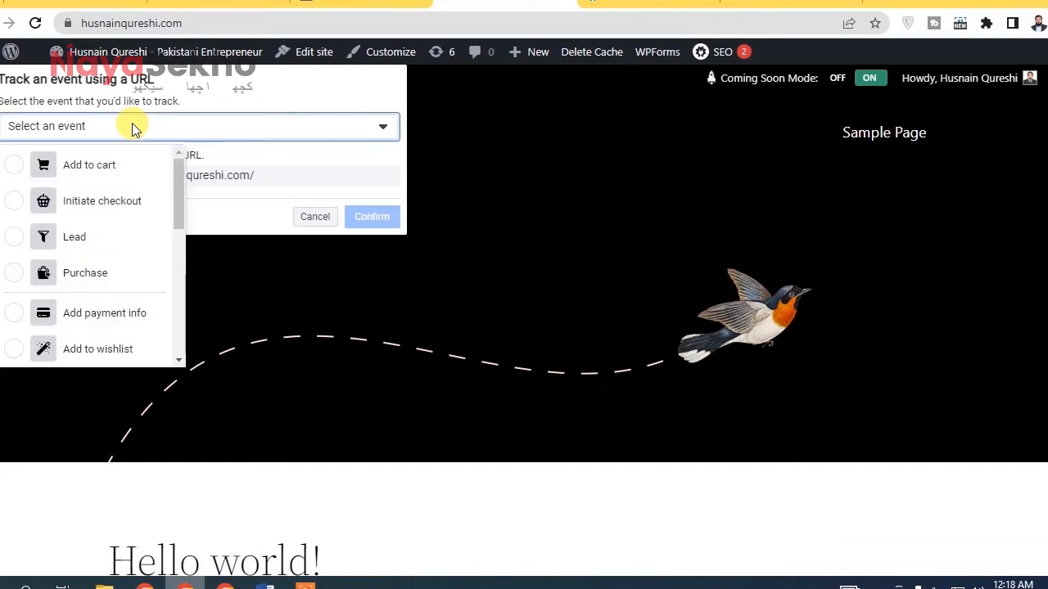
left_click(266, 163)
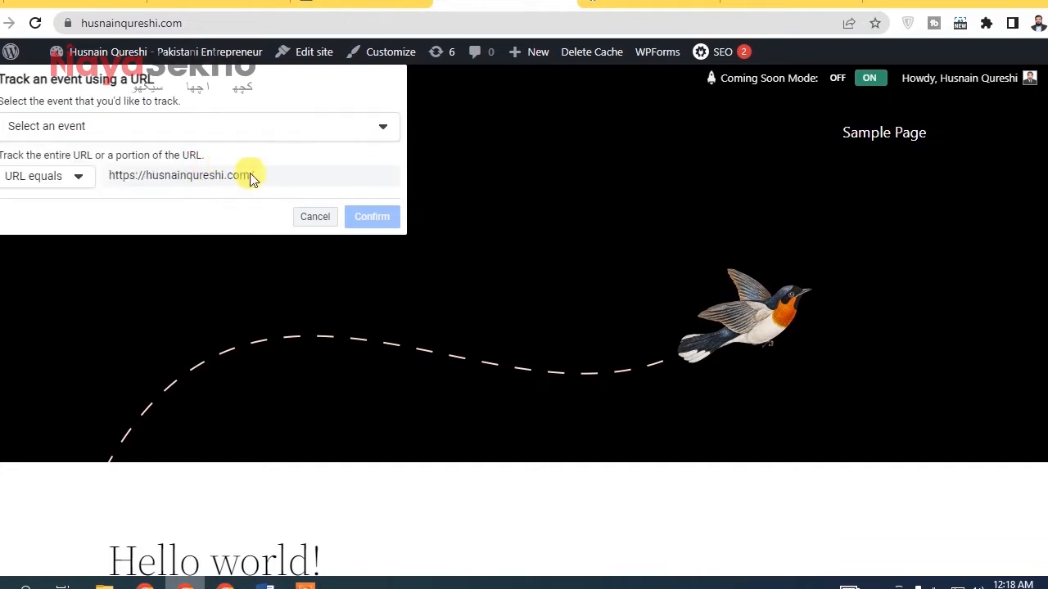
left_click(219, 129)
left_click_drag(176, 165, 171, 308)
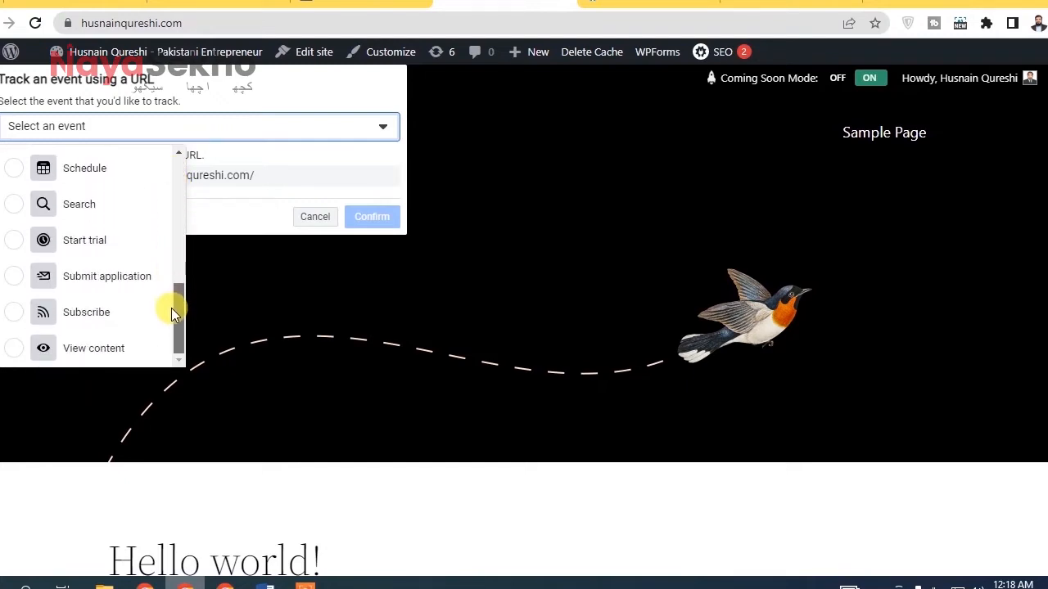
left_click(18, 348)
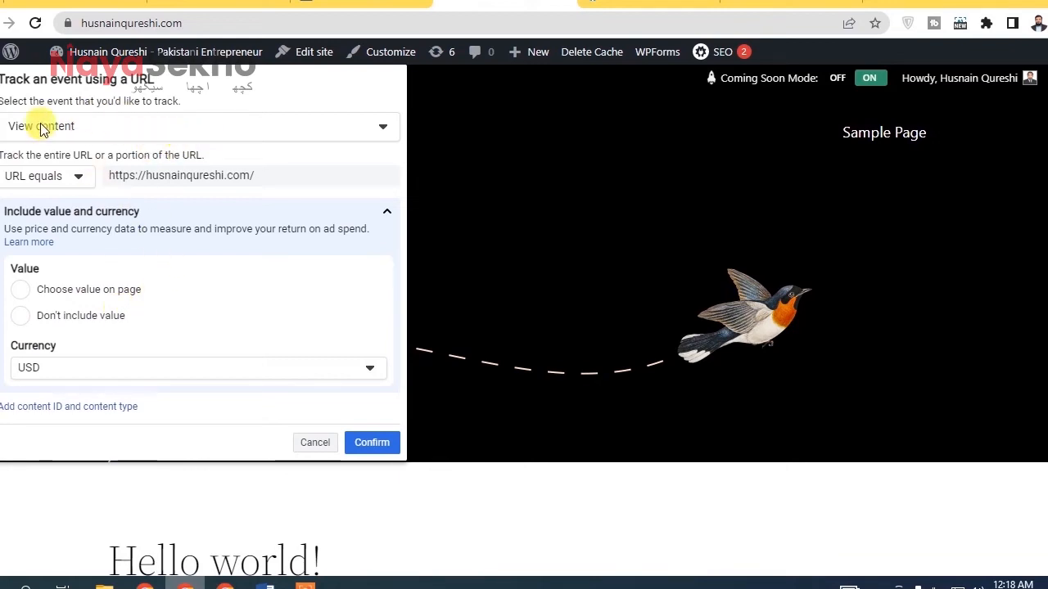
left_click_drag(115, 175, 303, 186)
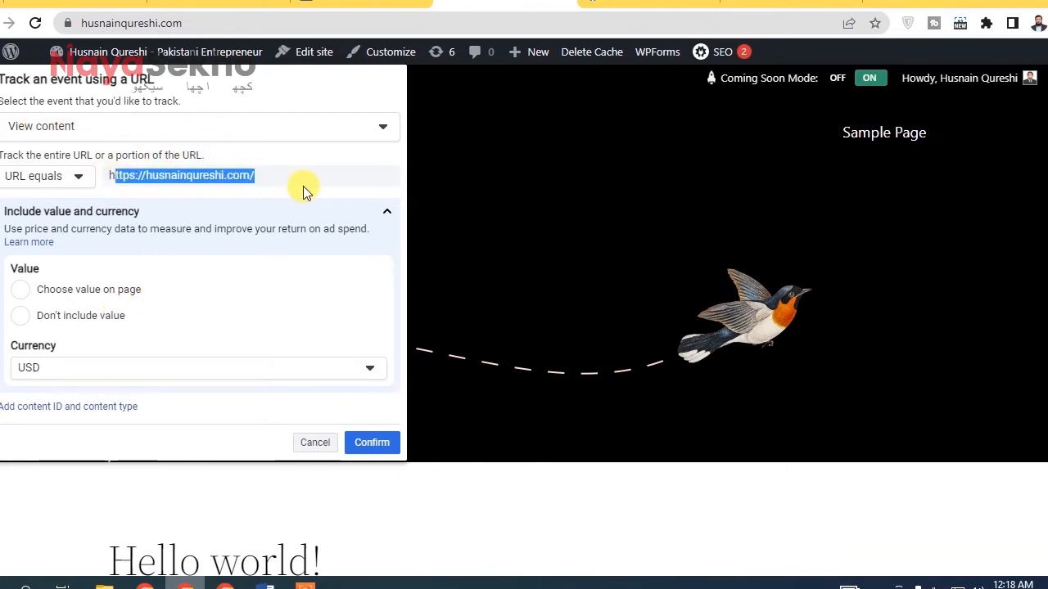
left_click(293, 163)
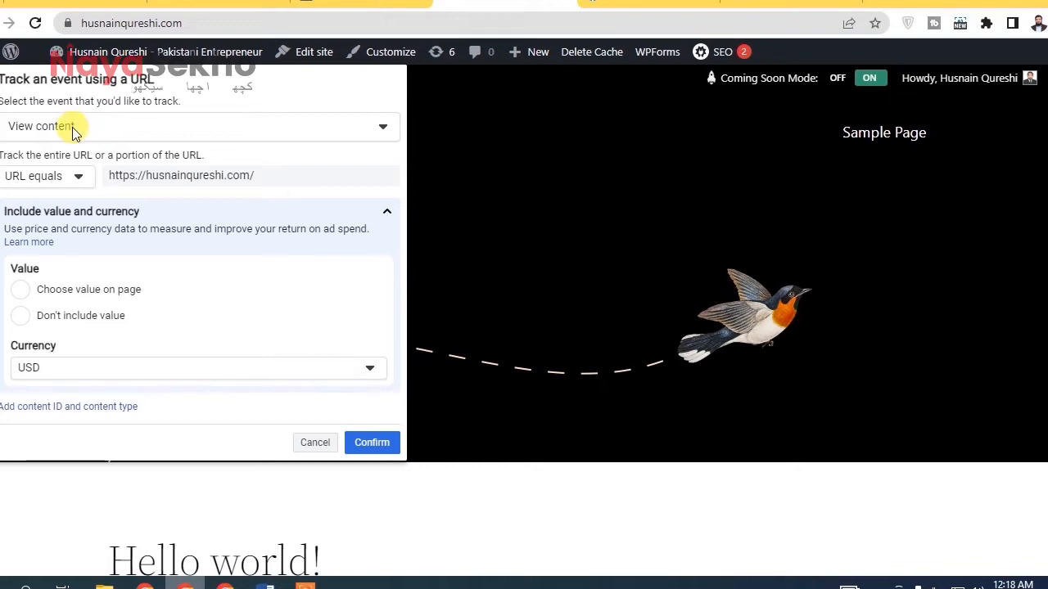
Review the event and URL matching options, keep View content with URL equals, collapse the value and currency section and confirm the event.
left_click(72, 129)
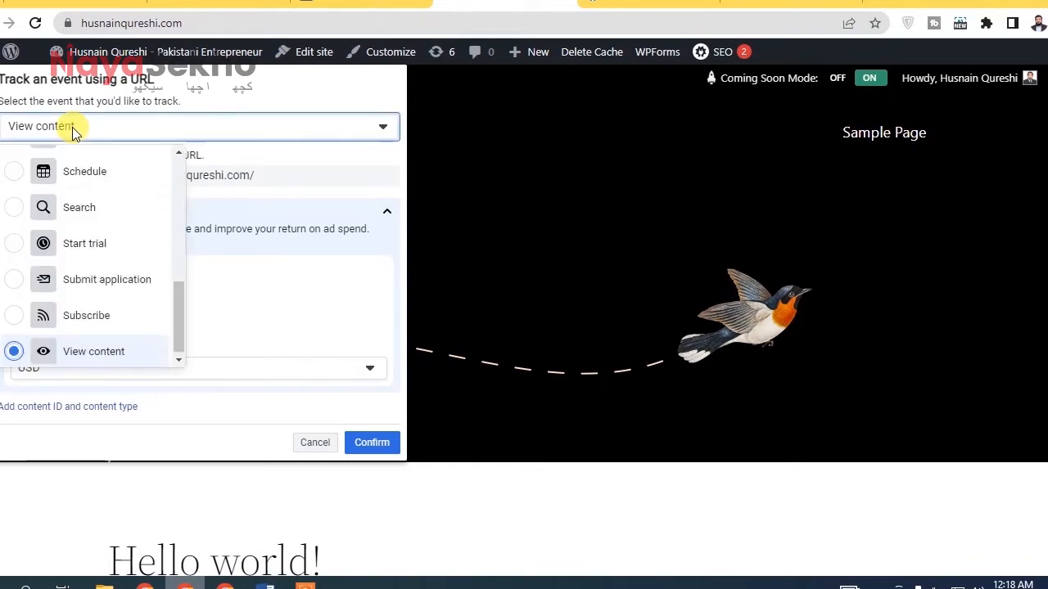
scroll(170, 327, "up", 1)
left_click_drag(175, 309, 176, 330)
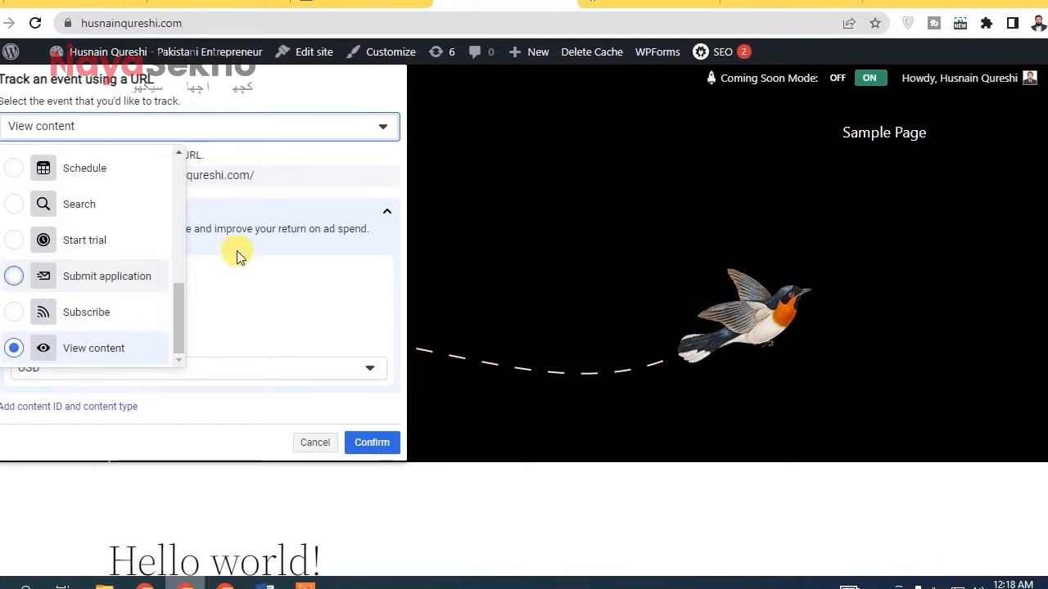
left_click(202, 209)
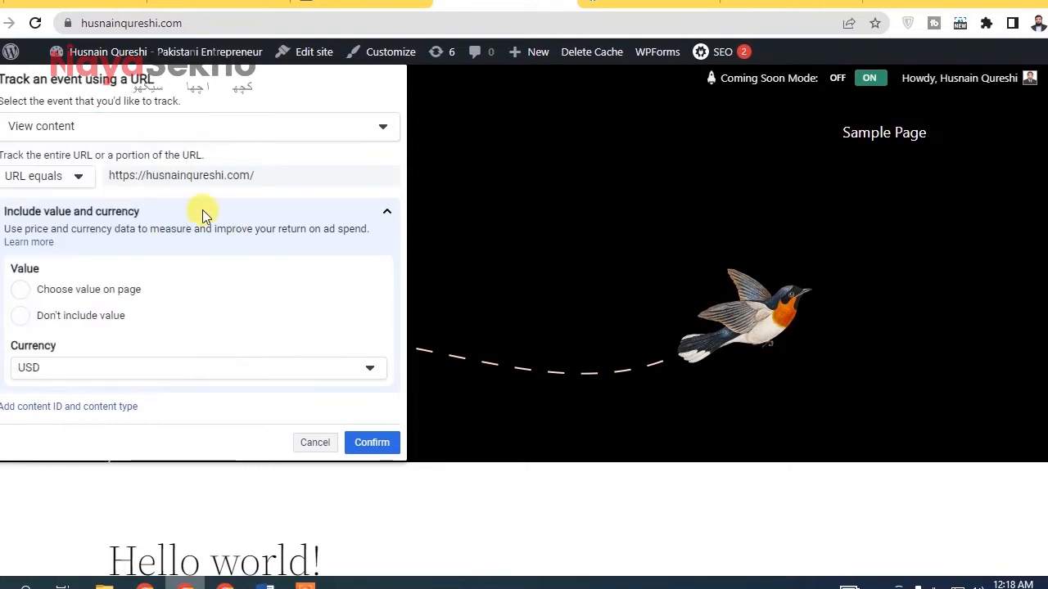
left_click(76, 179)
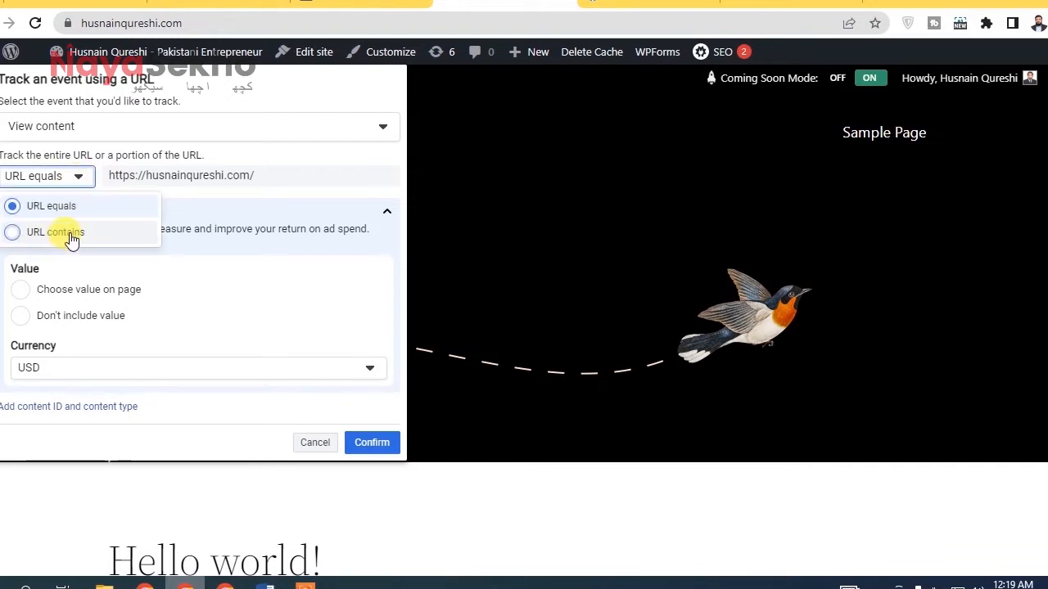
left_click(216, 156)
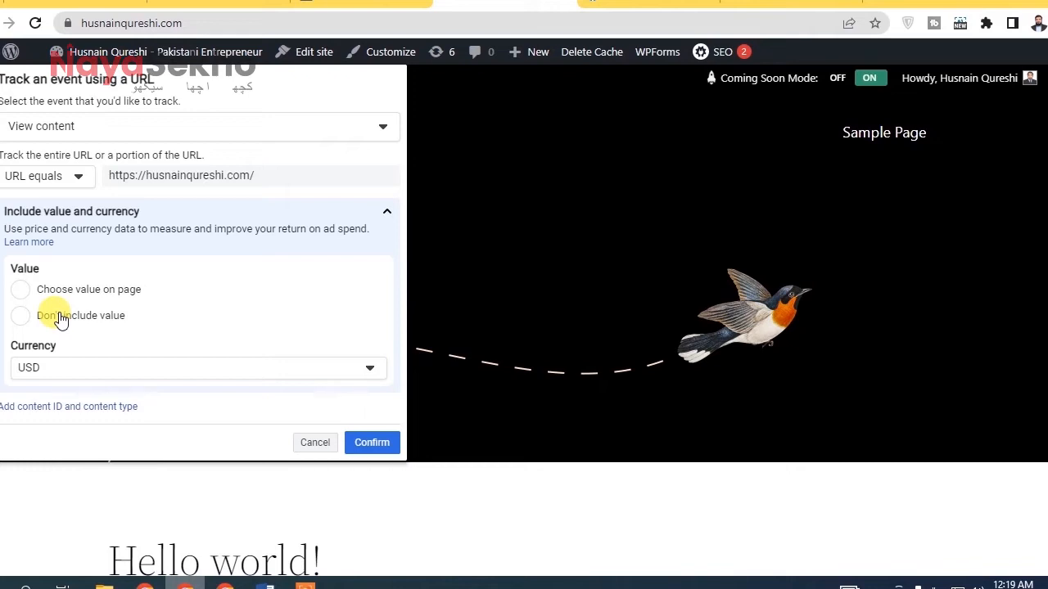
left_click(336, 239)
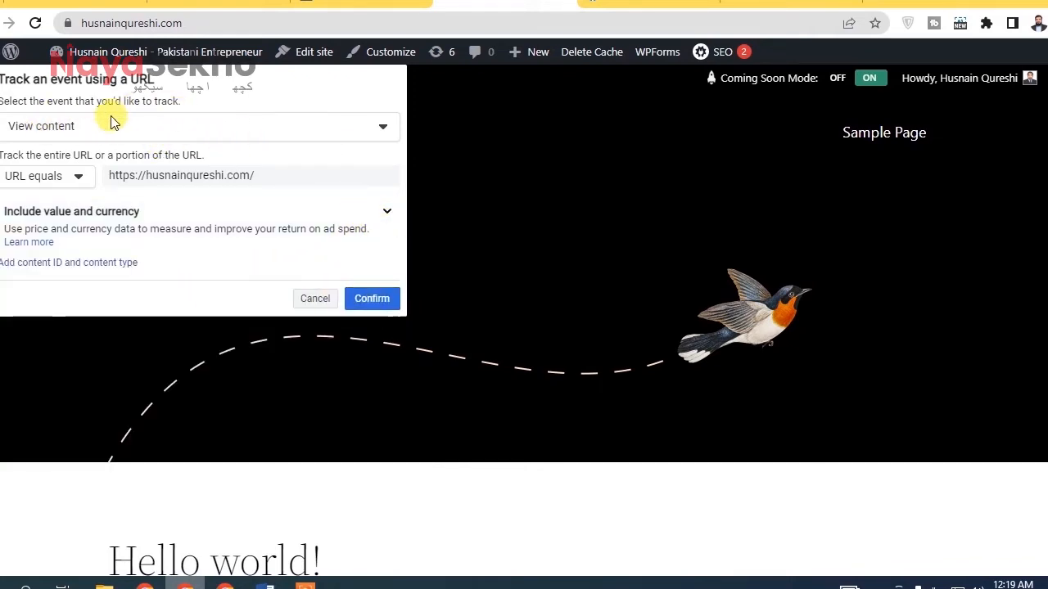
left_click(370, 298)
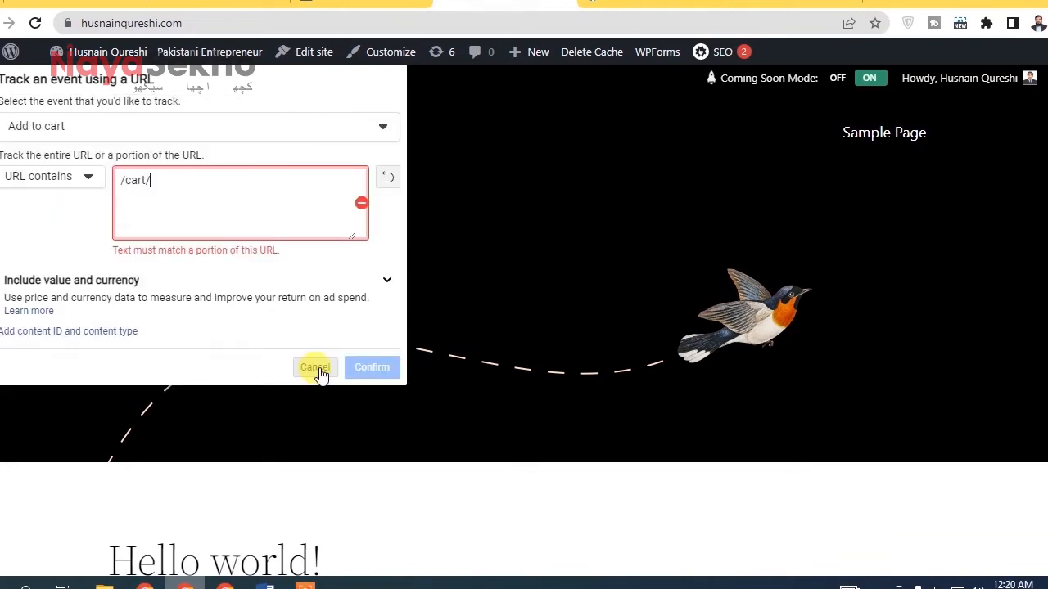
Cancel the Add to cart URL event and try setting up an Add to cart event on the "Hello world!" post title.
left_click(315, 368)
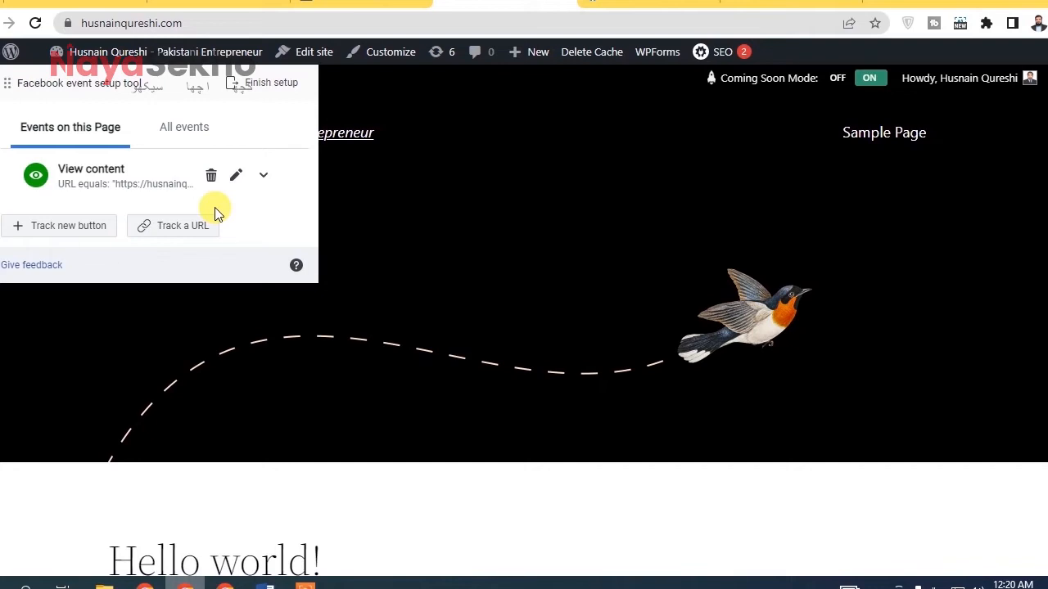
left_click(69, 226)
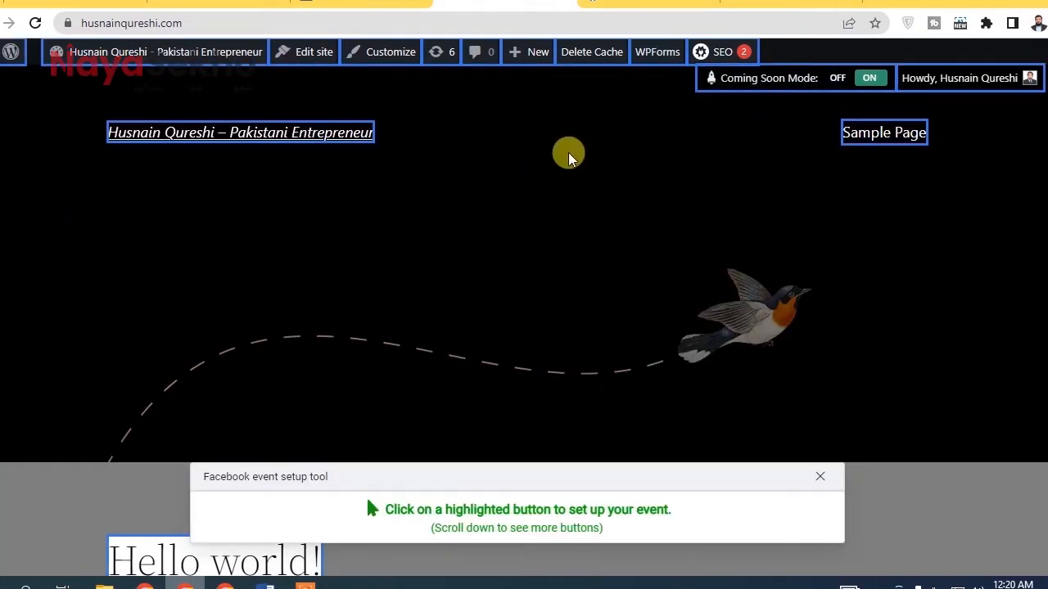
scroll(524, 295, "down", 5)
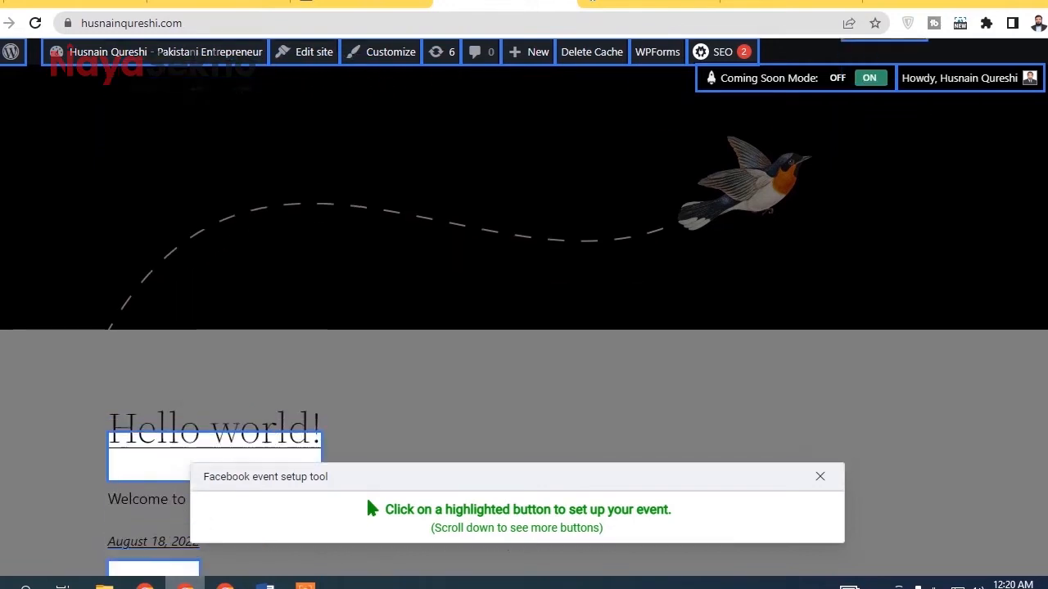
scroll(523, 294, "up", 4)
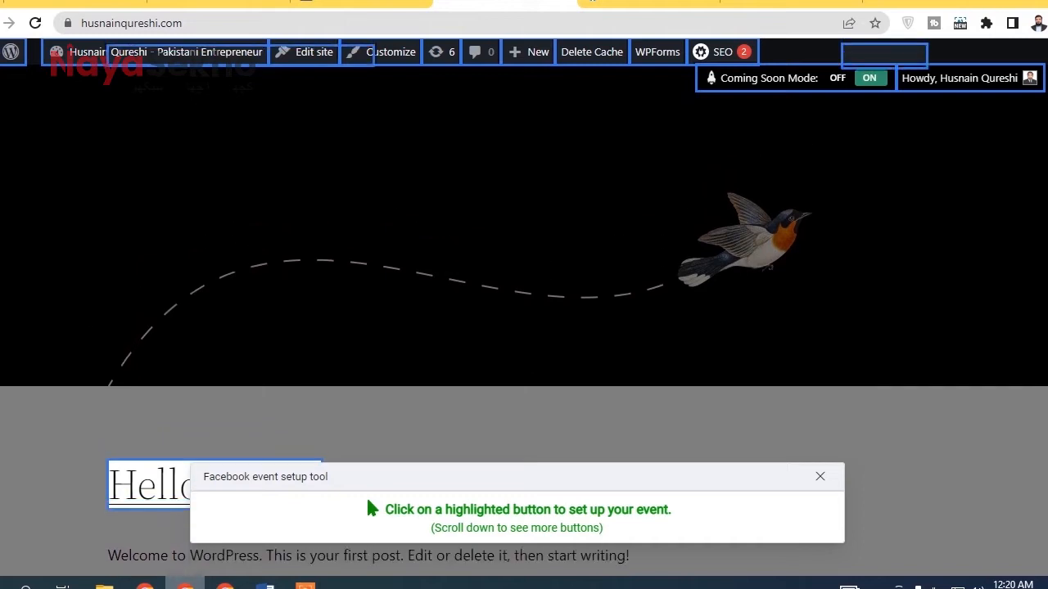
scroll(523, 328, "down", 1)
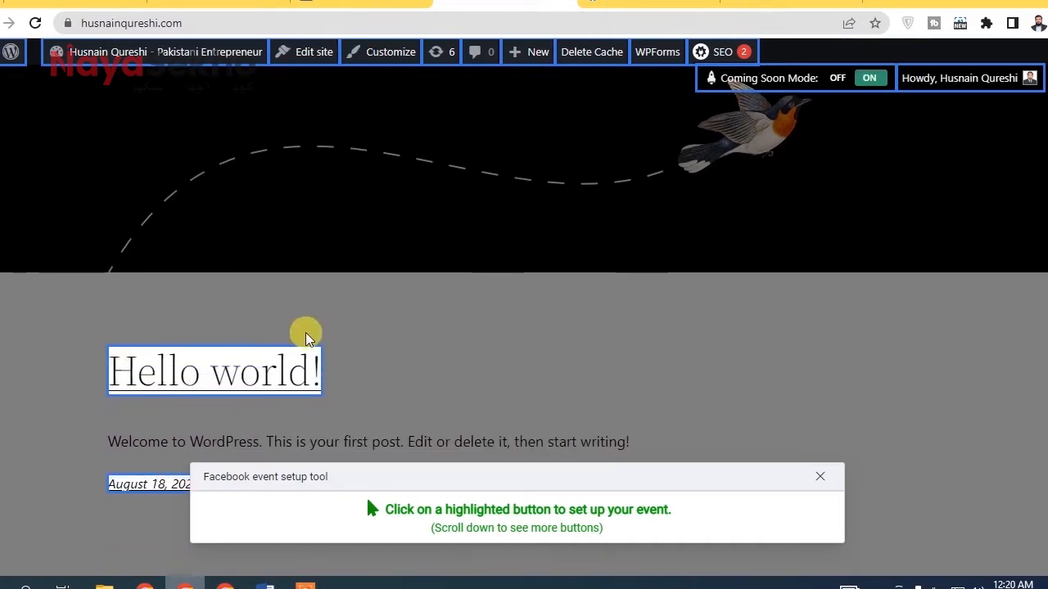
left_click(199, 368)
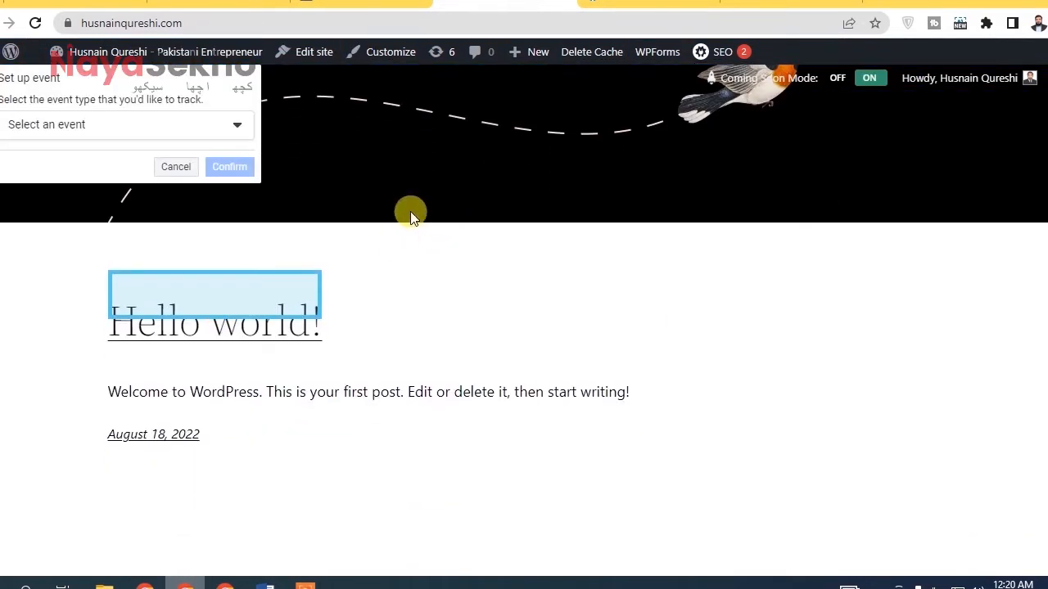
left_click(137, 126)
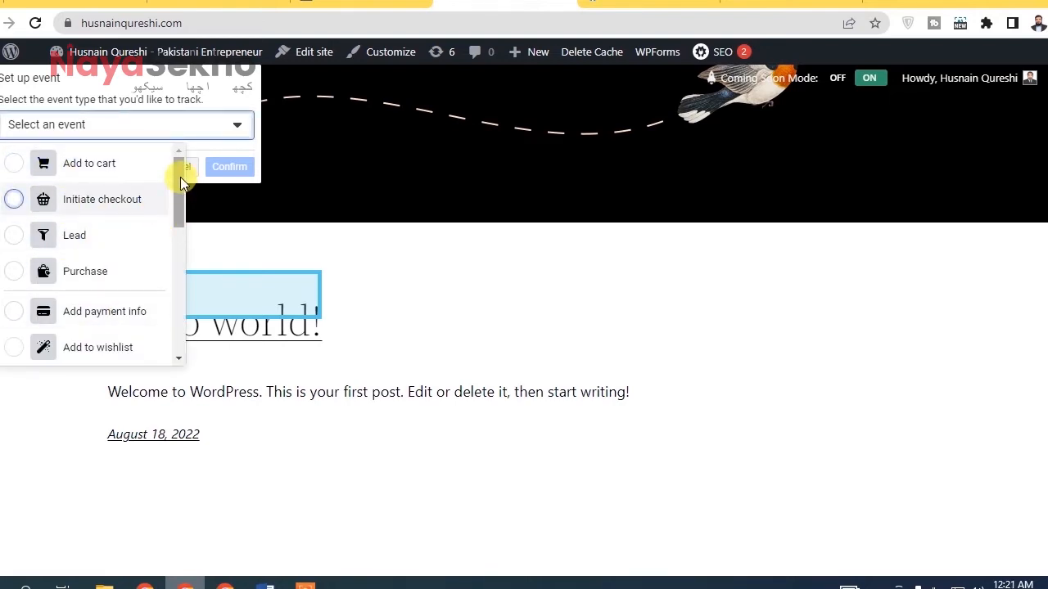
left_click(128, 168)
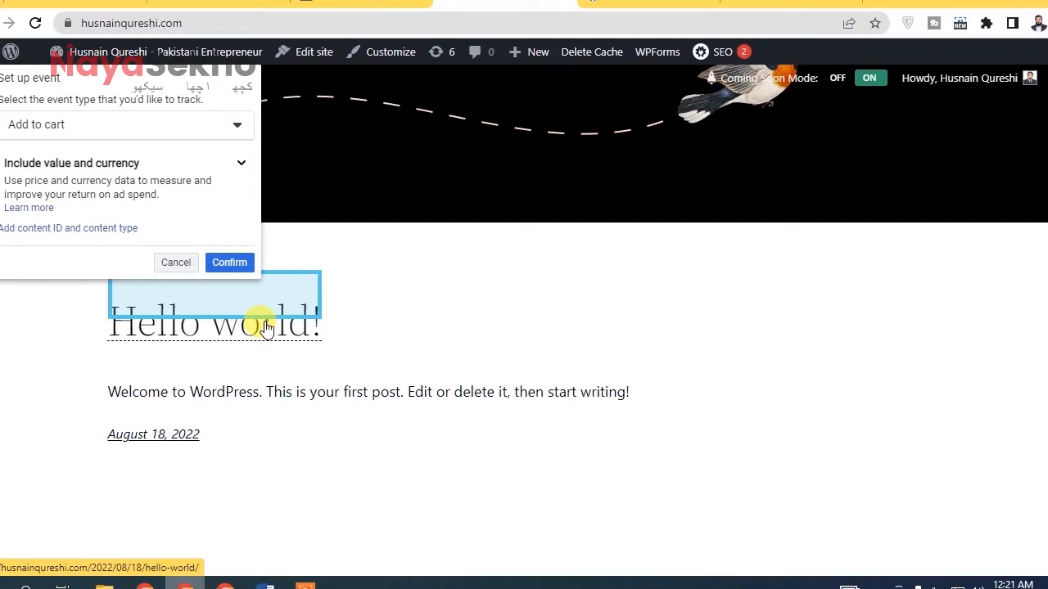
left_click(177, 262)
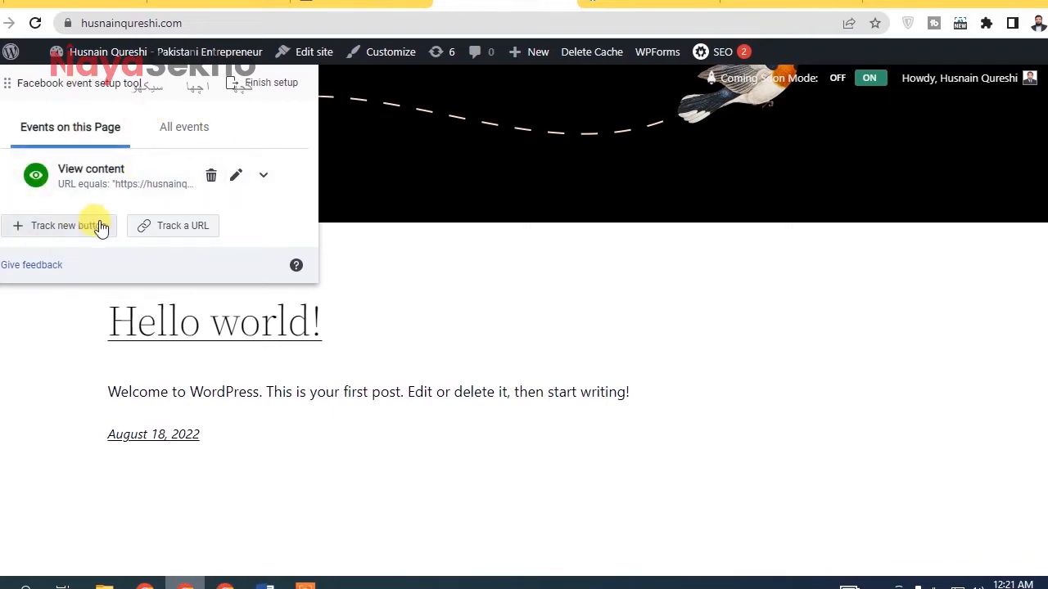
Review the added View content event and finish the event setup.
left_click(247, 89)
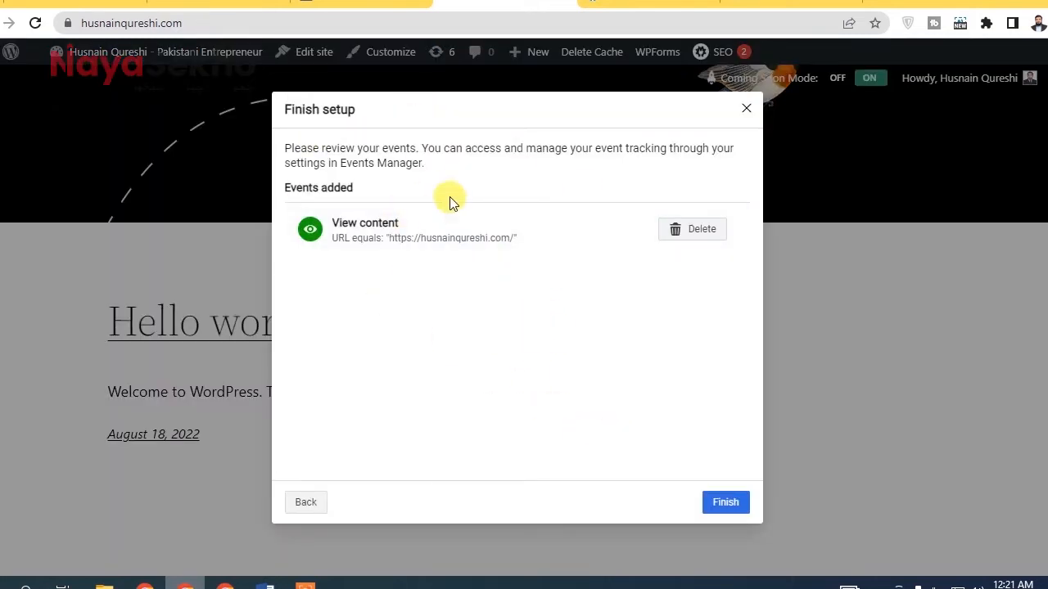
left_click(712, 507)
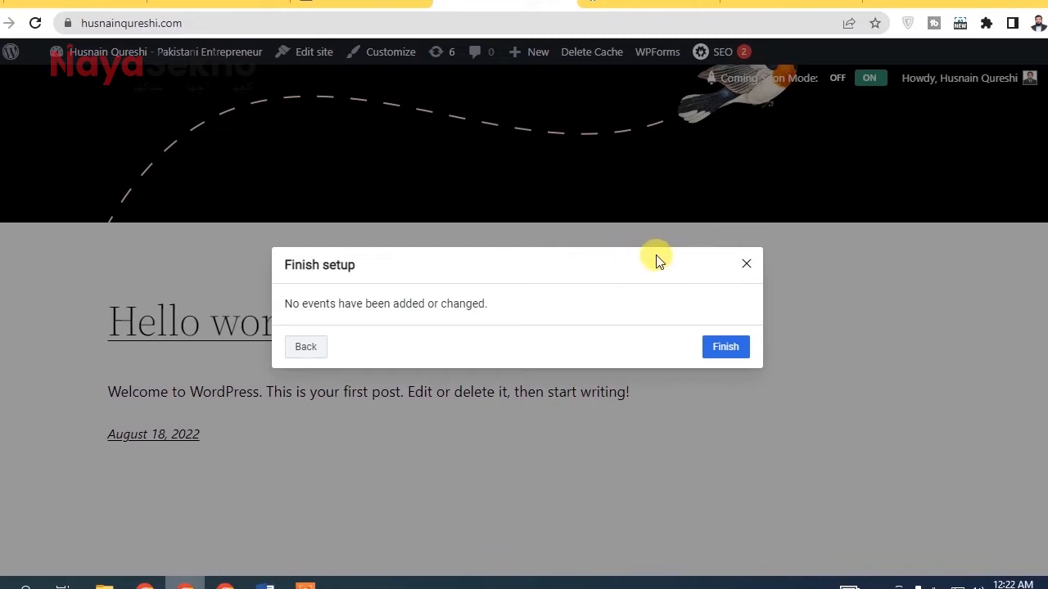
left_click(724, 347)
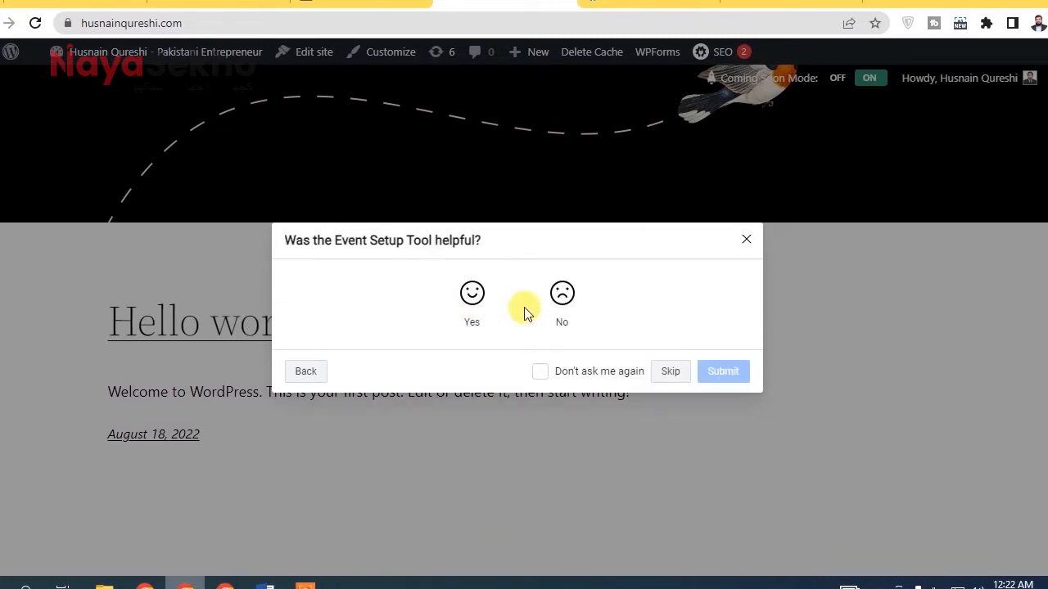
Submit "Yes" as feedback on whether the event setup tool was helpful and close the Set up events dialog.
left_click(479, 306)
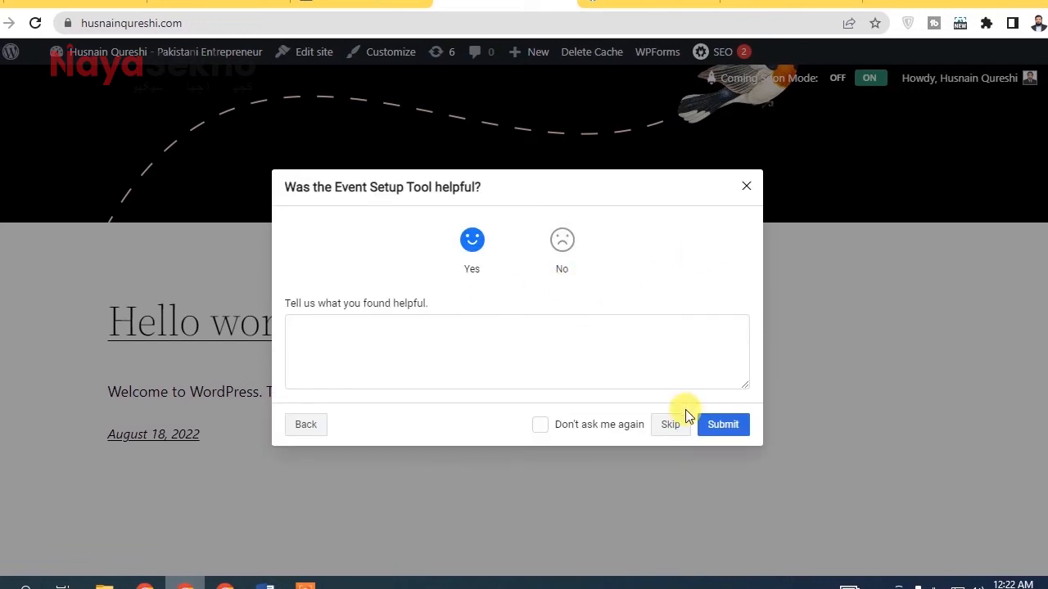
left_click(713, 428)
left_click(684, 326)
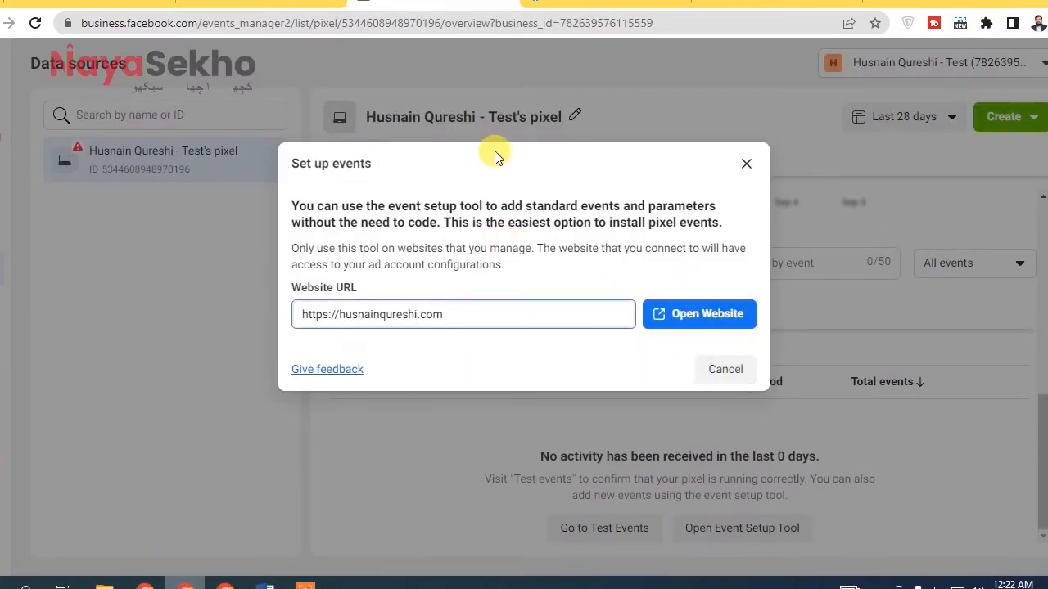
left_click(746, 164)
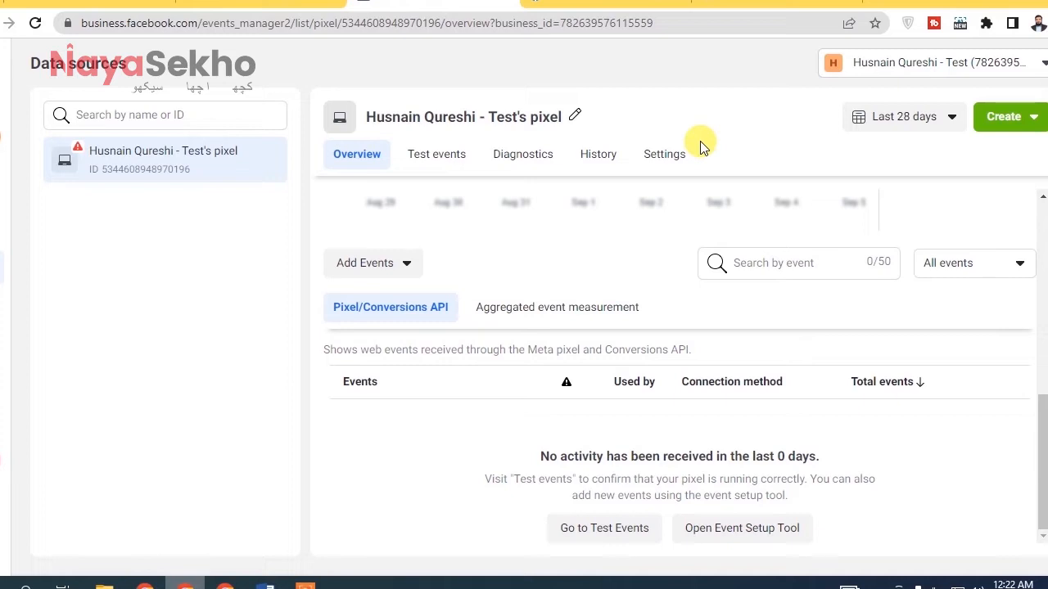
Switch to the WordPress site, open its page for adding plugins and search for "facebook".
left_click(769, 4)
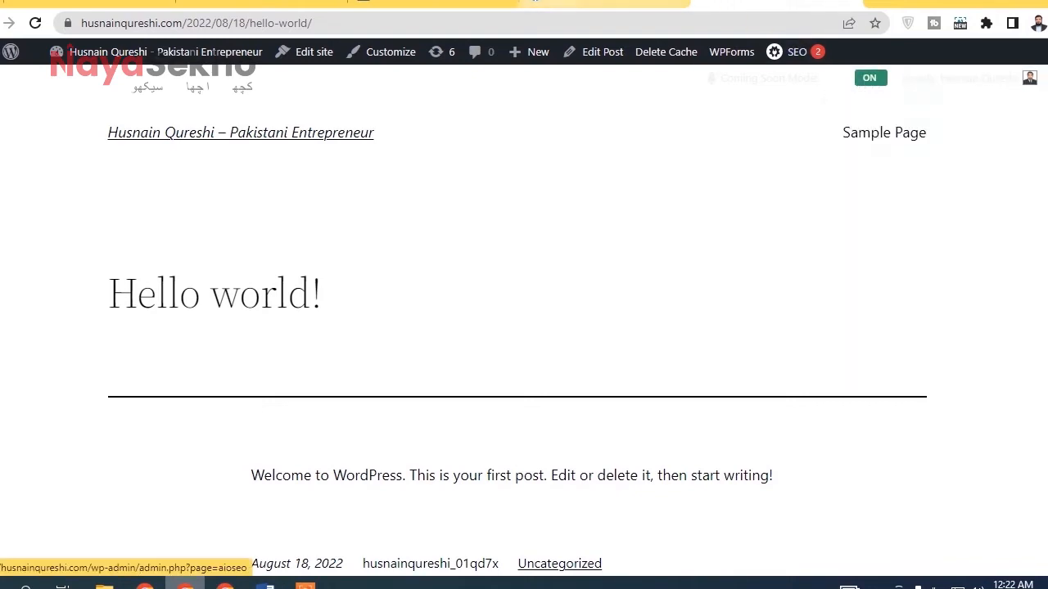
left_click(434, 4)
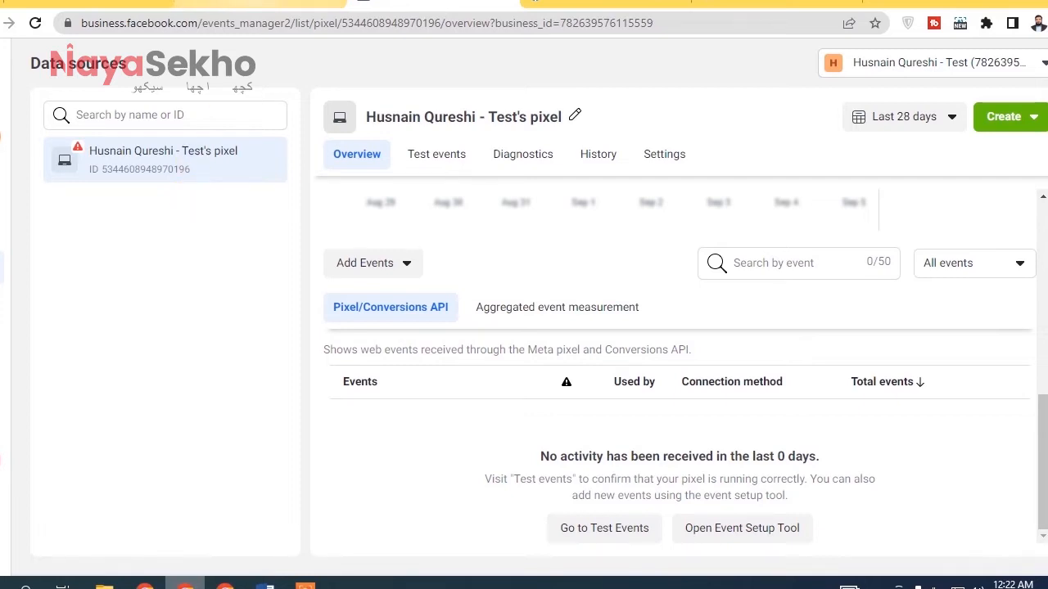
left_click(777, 4)
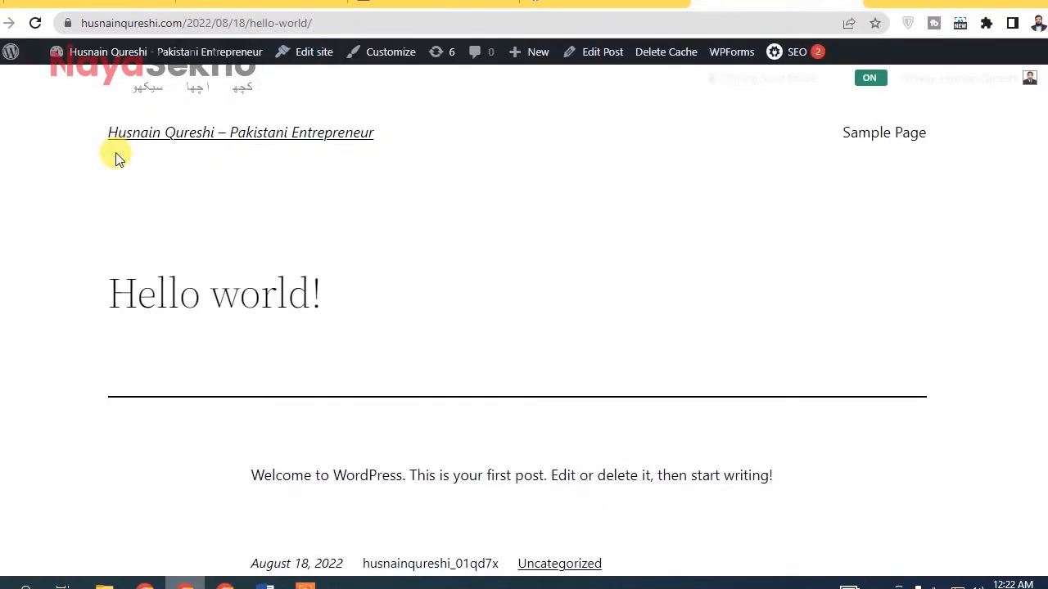
mouse_move(164, 58)
left_click(434, 4)
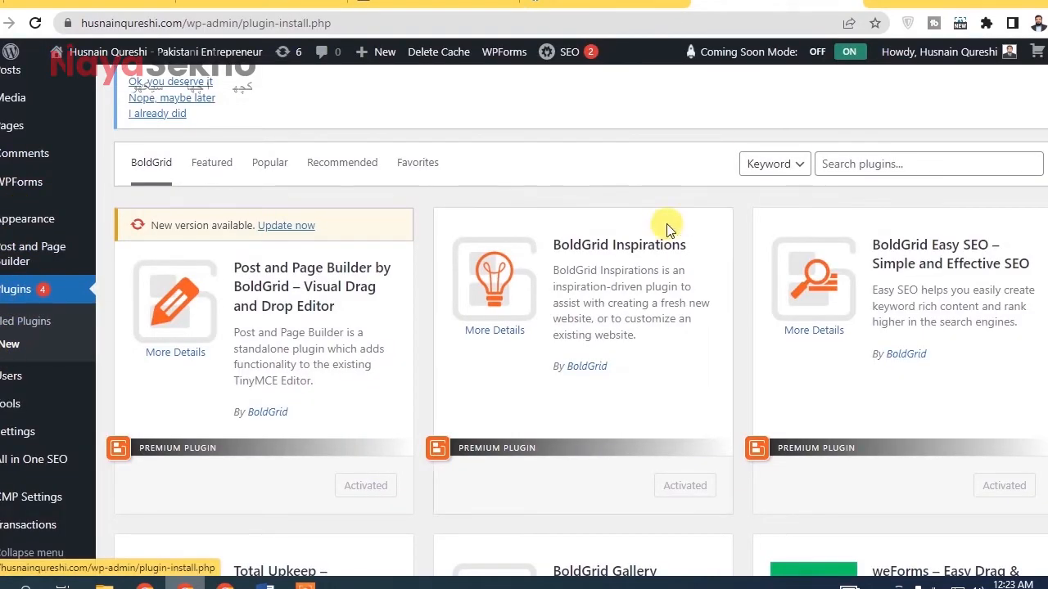
left_click(839, 164)
type("facebook")
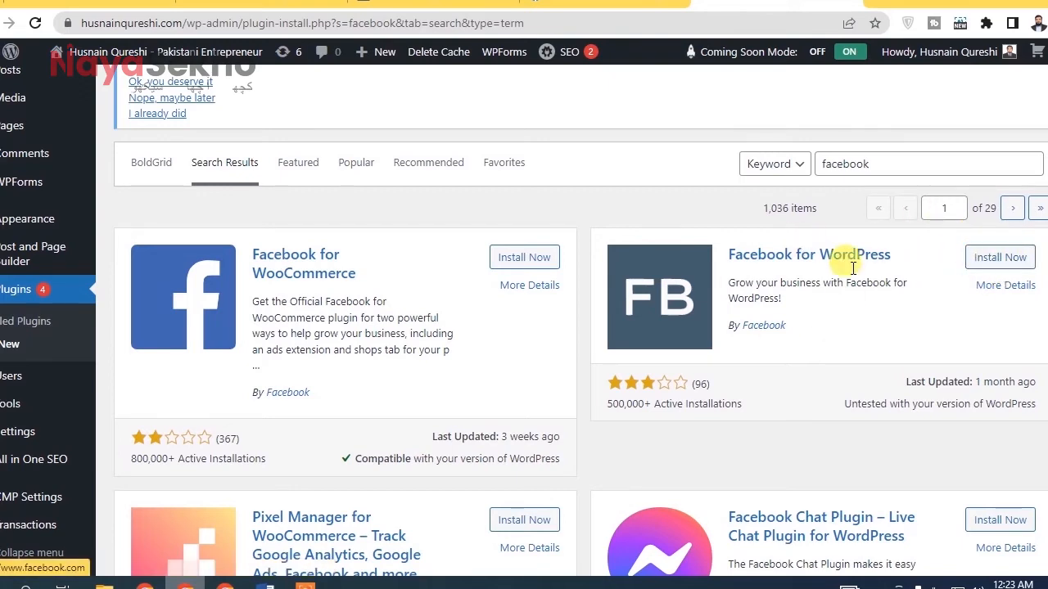
Install and activate the Facebook for WordPress plugin and view its Connect your business to Facebook settings page.
left_click(1000, 258)
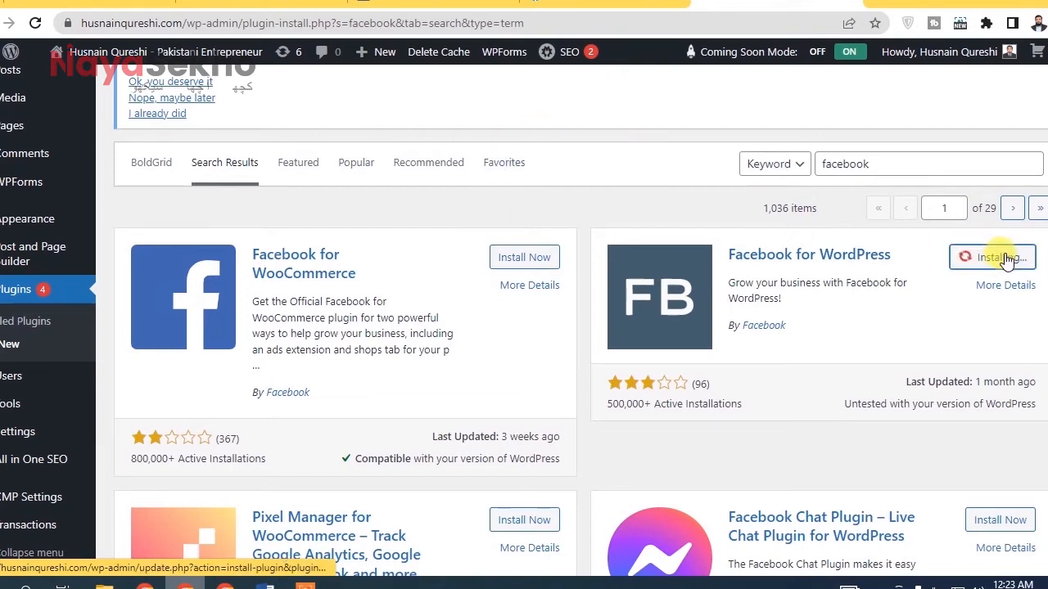
left_click(1027, 257)
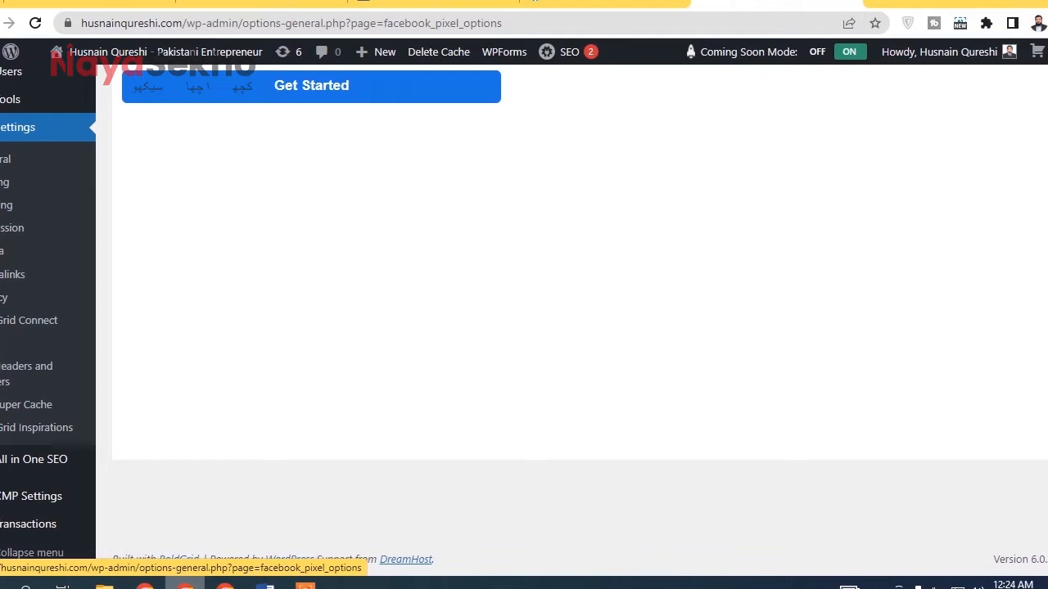
scroll(952, 396, "up", 3)
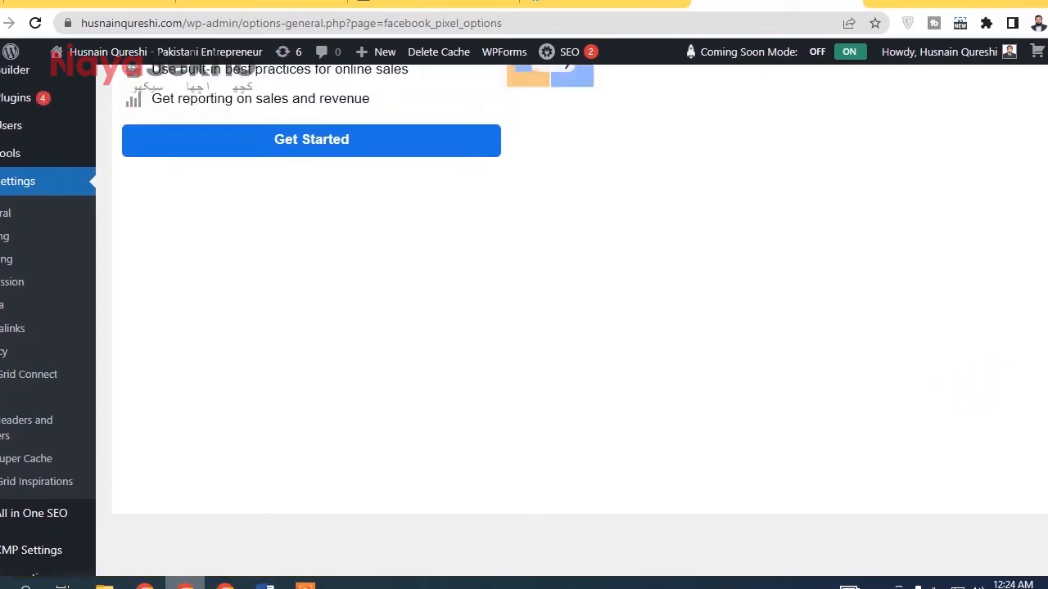
scroll(508, 270, "down", 1)
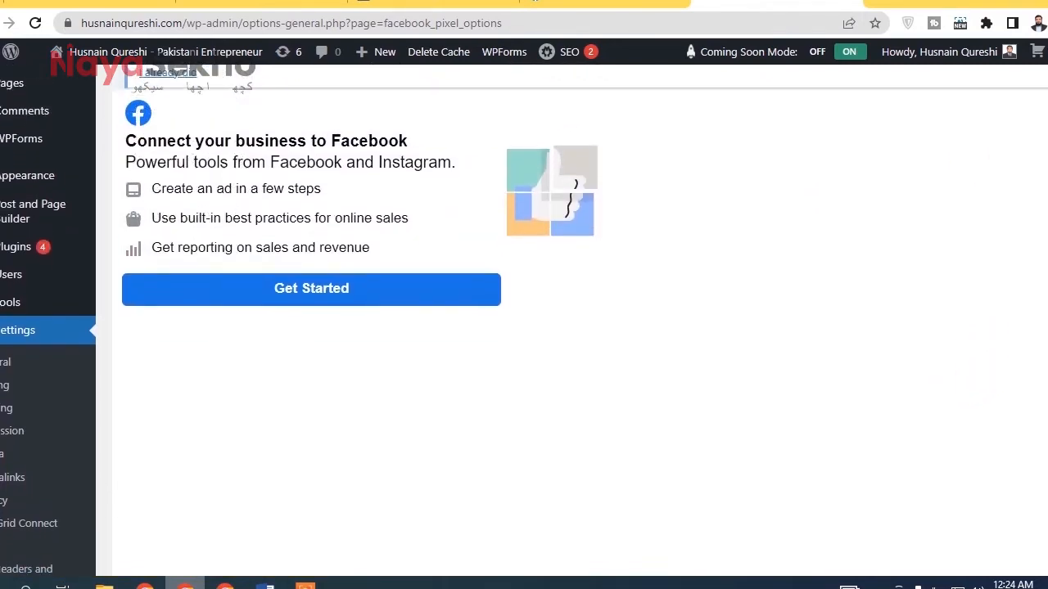
Start connecting the business to Facebook, continue with the current Facebook account and accept the WordPress App connection.
left_click(255, 299)
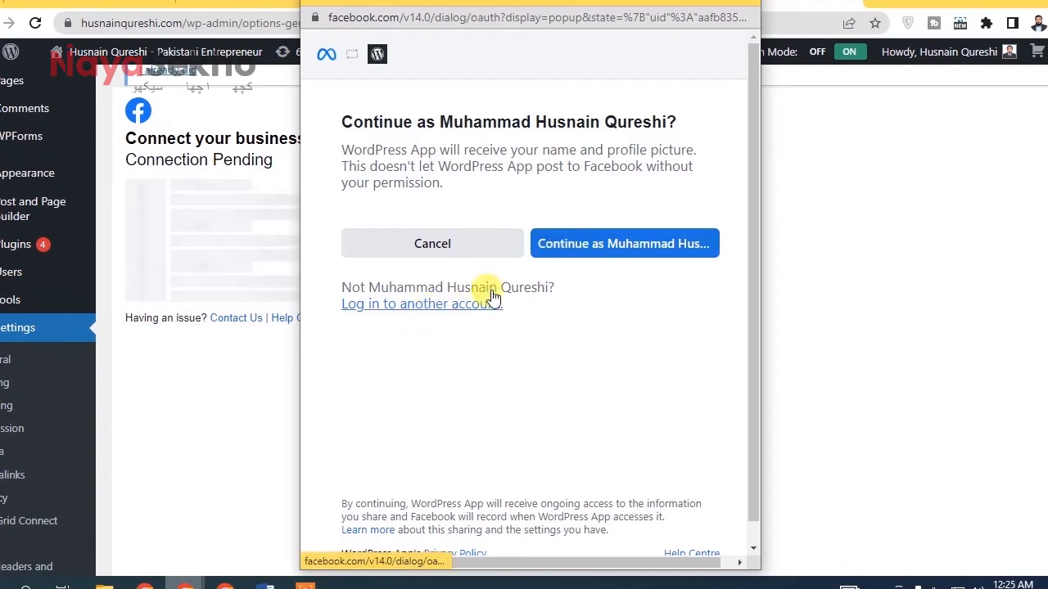
left_click(655, 245)
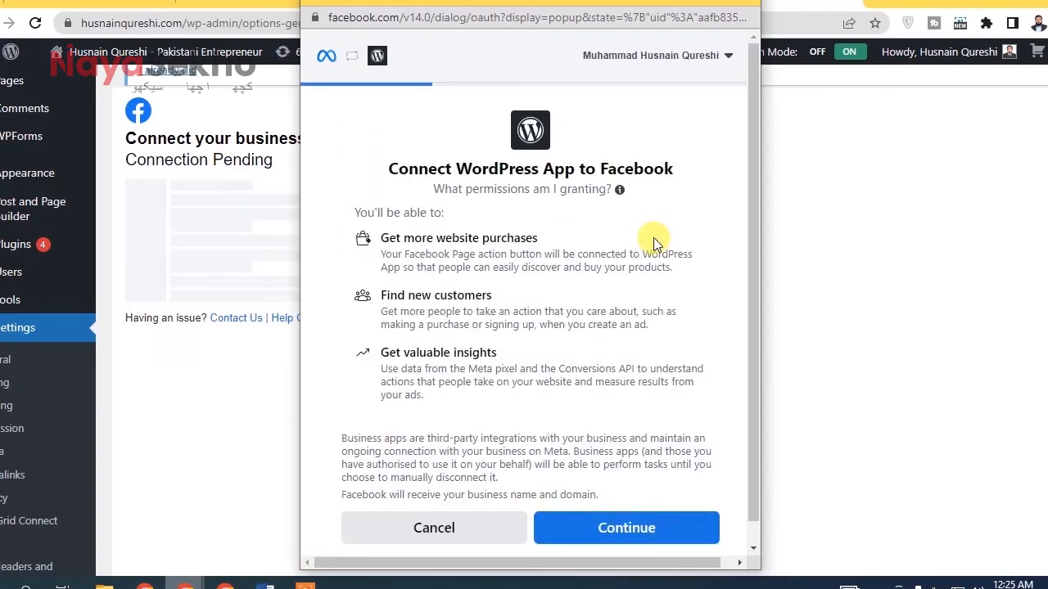
scroll(749, 133, "down", 1)
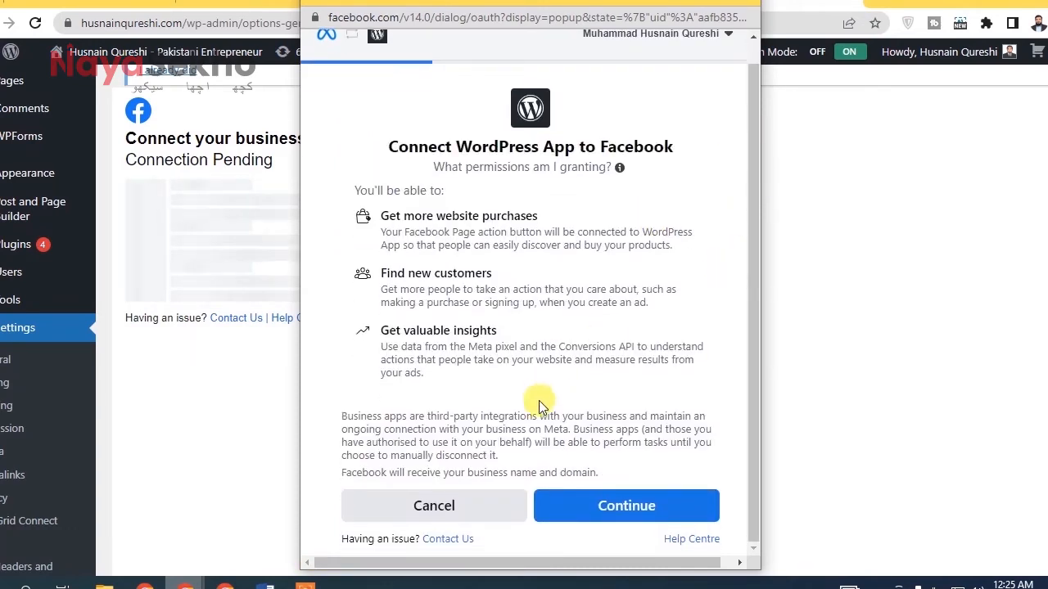
left_click(612, 509)
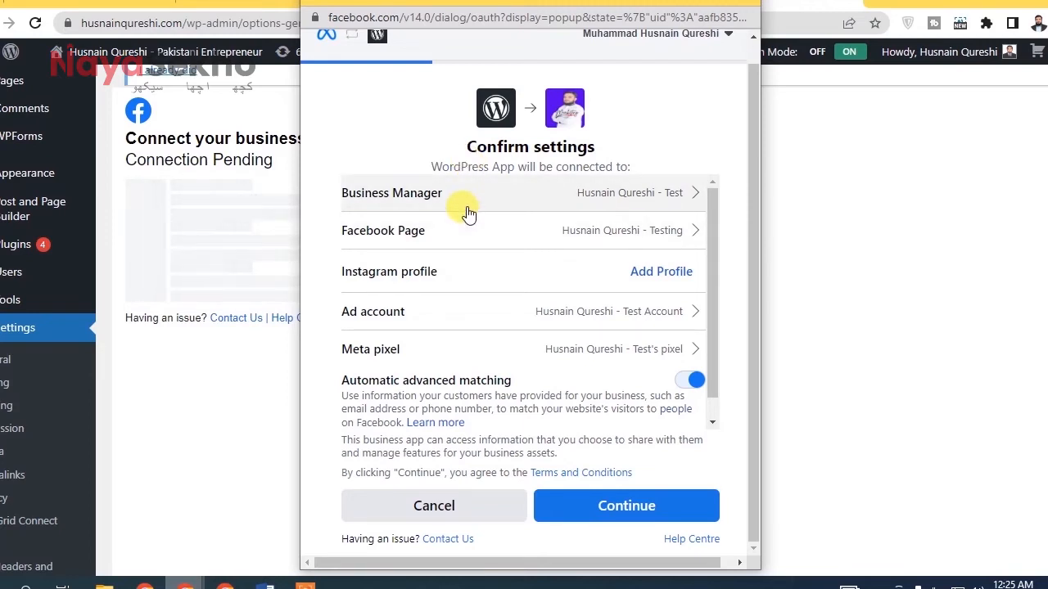
Keep the test Business Manager and the testing Facebook Page for the connection, and skip connecting to Instagram.
left_click(474, 202)
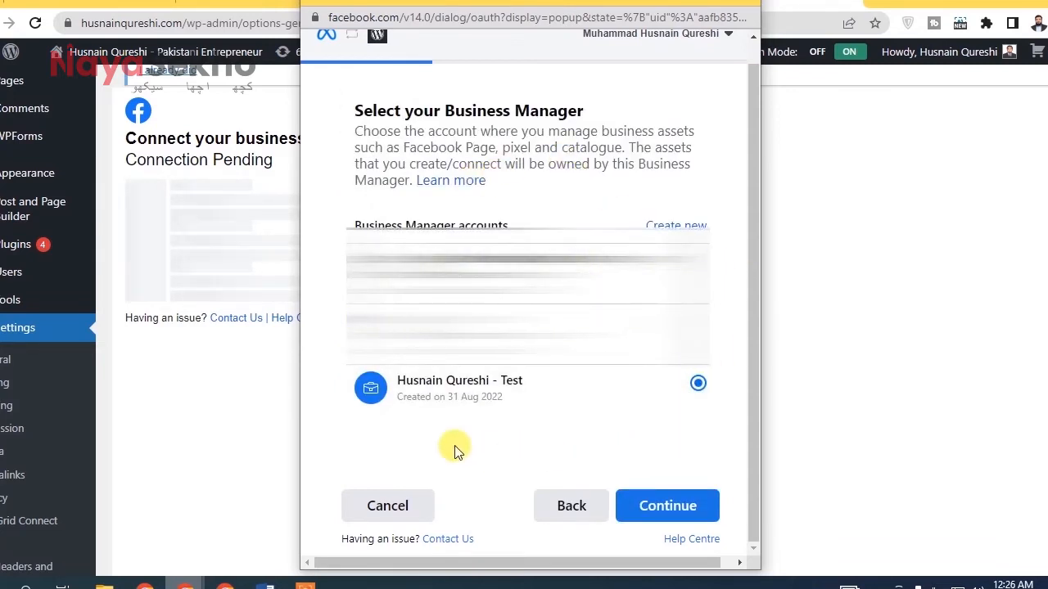
left_click(671, 499)
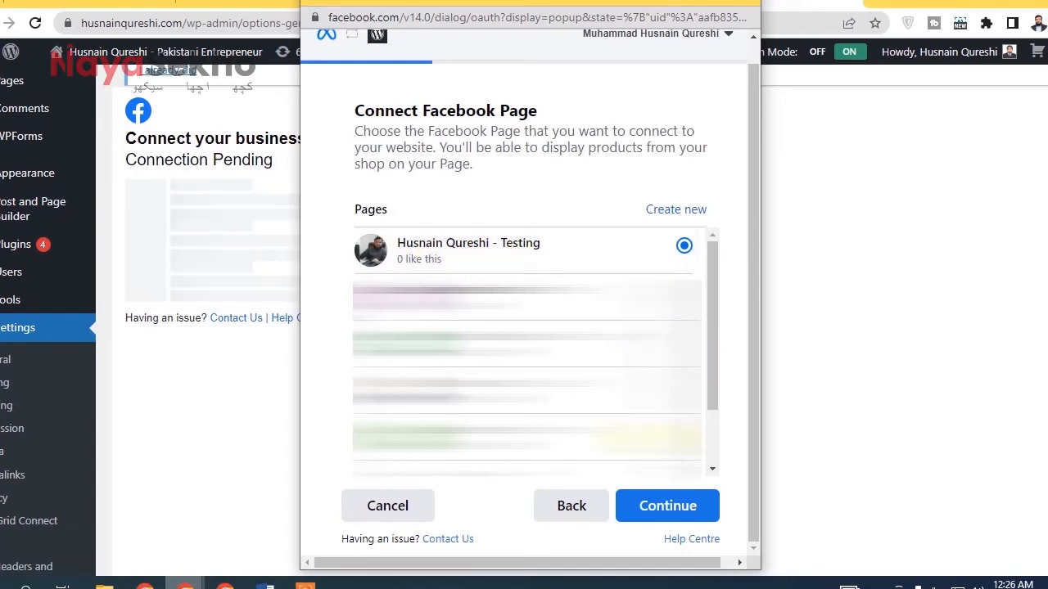
left_click(669, 505)
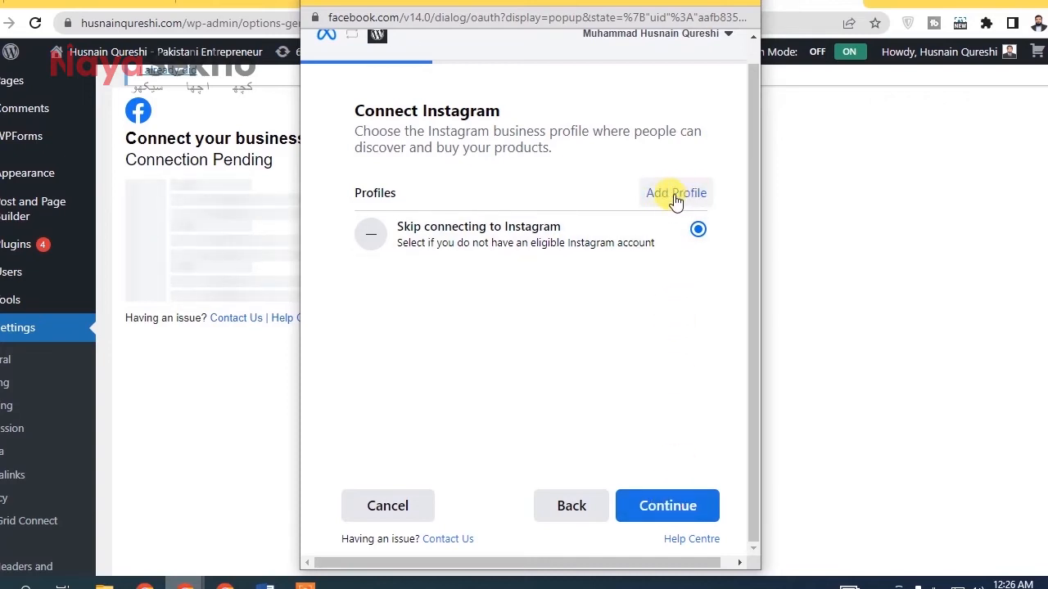
left_click(637, 504)
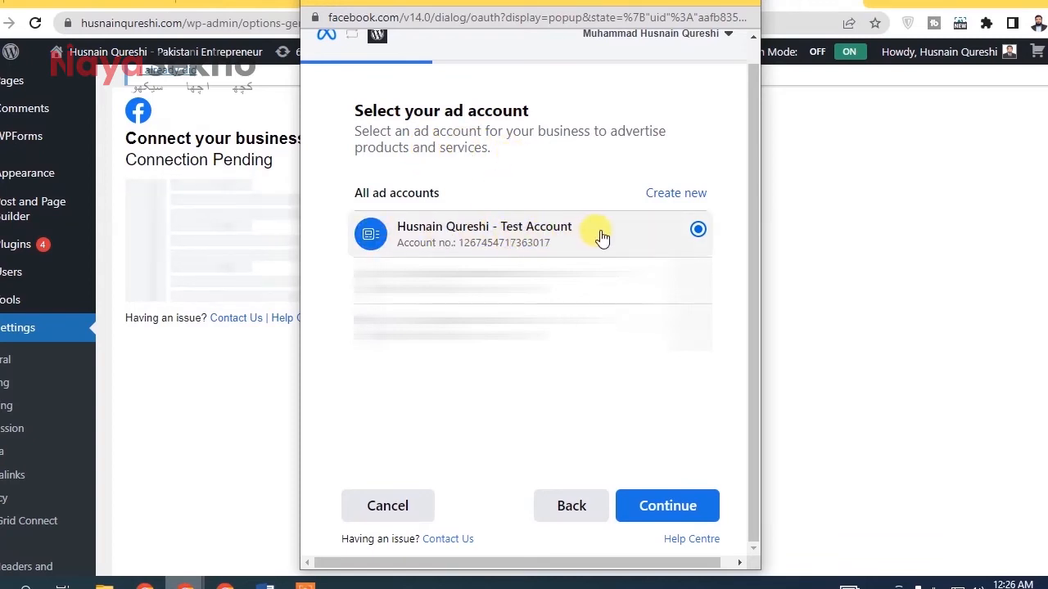
Keep the test ad account and its Meta pixel, and confirm the connection settings with automatic advanced matching on.
left_click(642, 503)
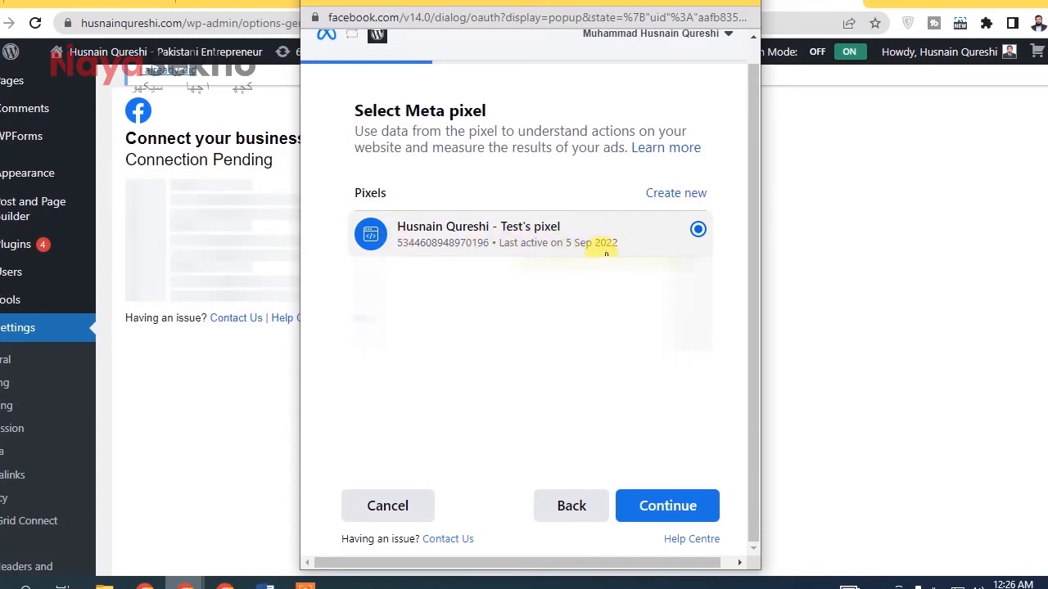
left_click(634, 501)
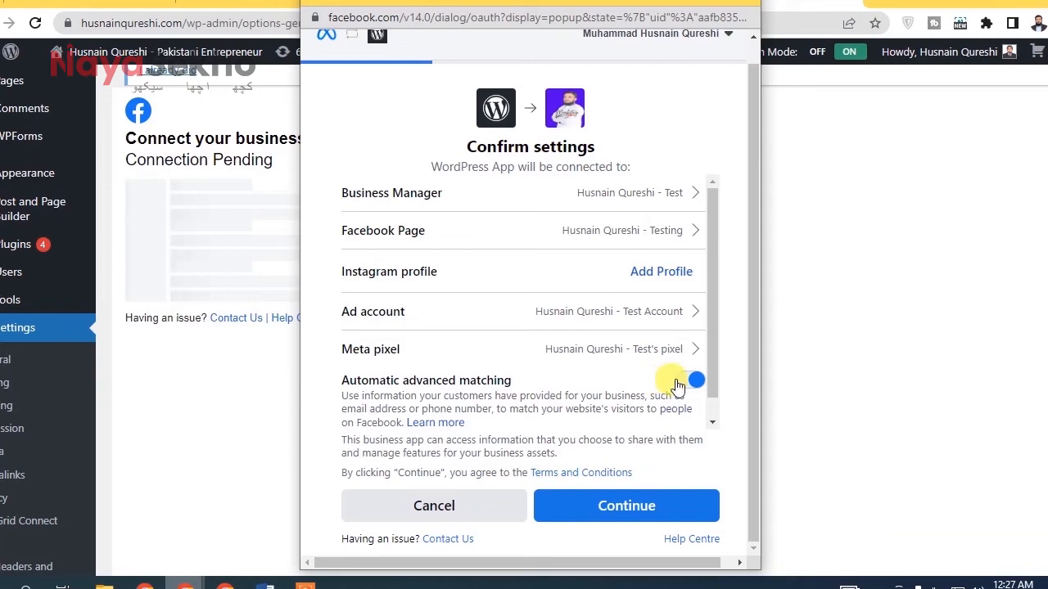
left_click(631, 508)
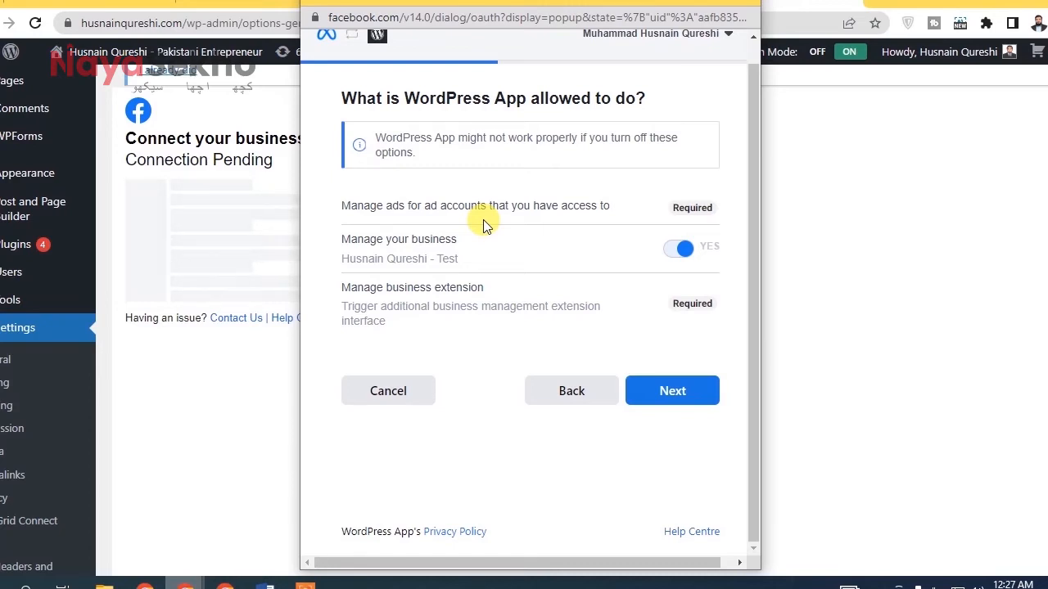
Accept the WordPress App permissions, finish the Facebook connection, and agree to share the token with this site.
left_click(679, 391)
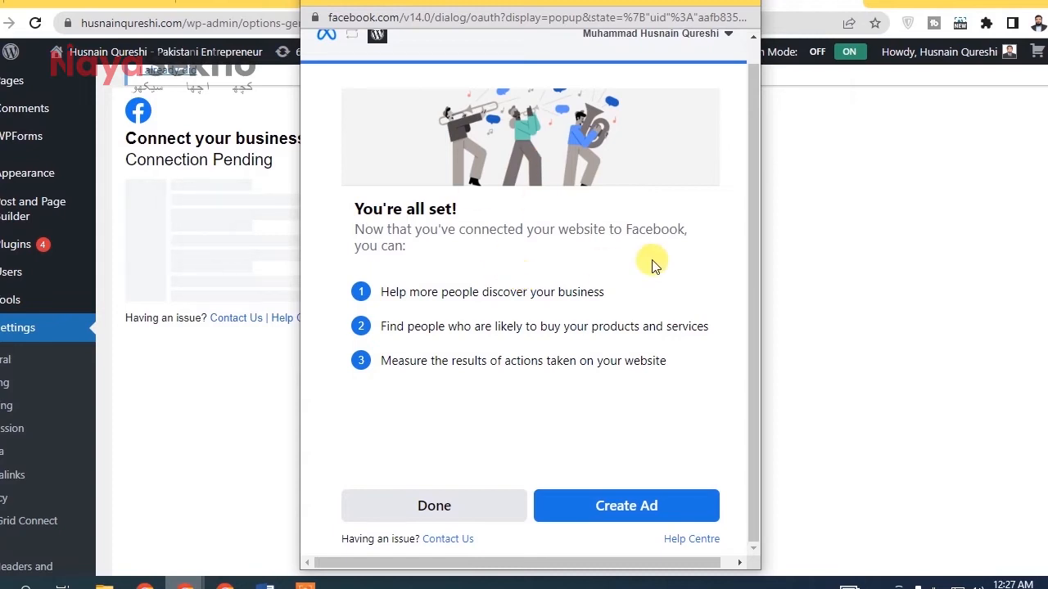
left_click(459, 507)
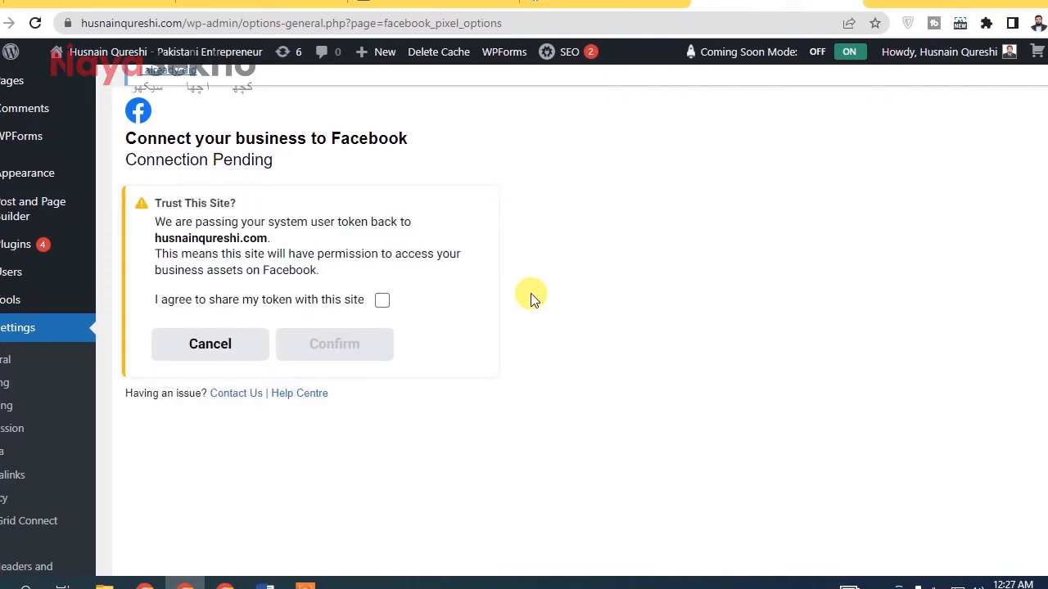
left_click(383, 299)
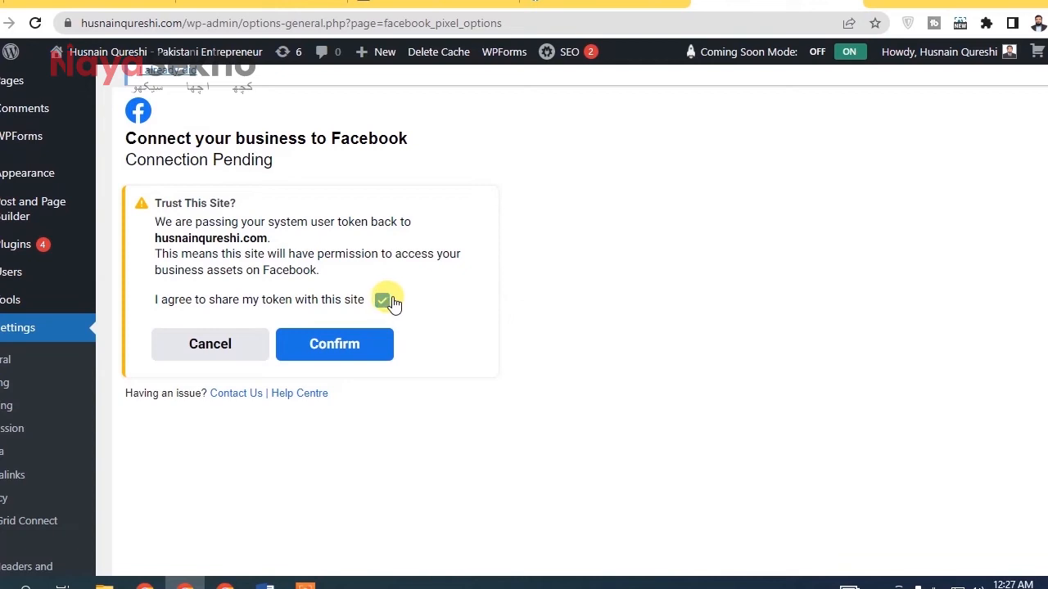
left_click(367, 345)
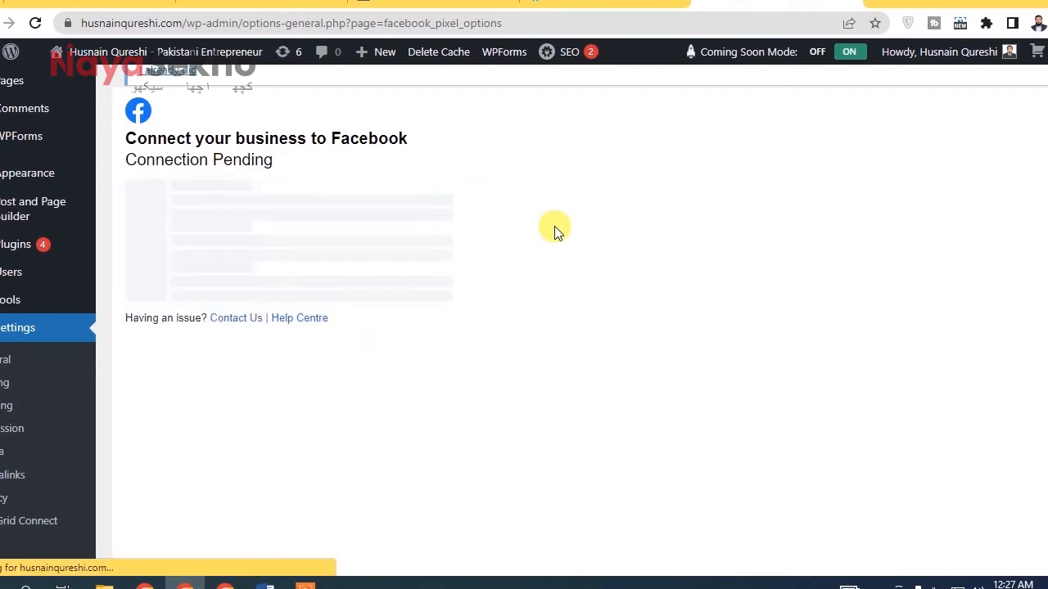
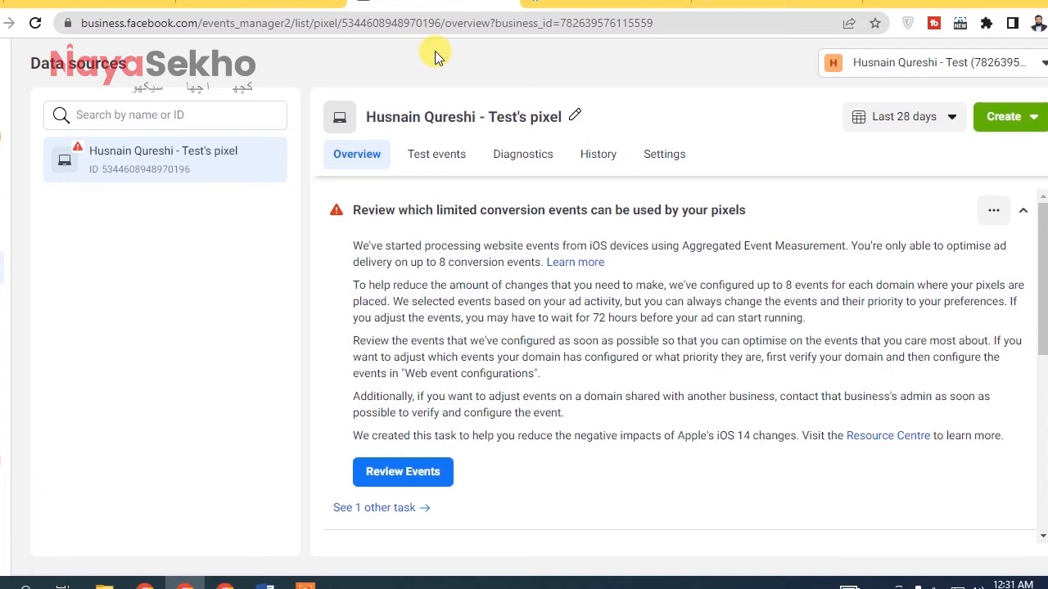
Return to Business settings and open the Domains page under Brand safety.
left_click(261, 4)
left_click_drag(205, 210, 205, 362)
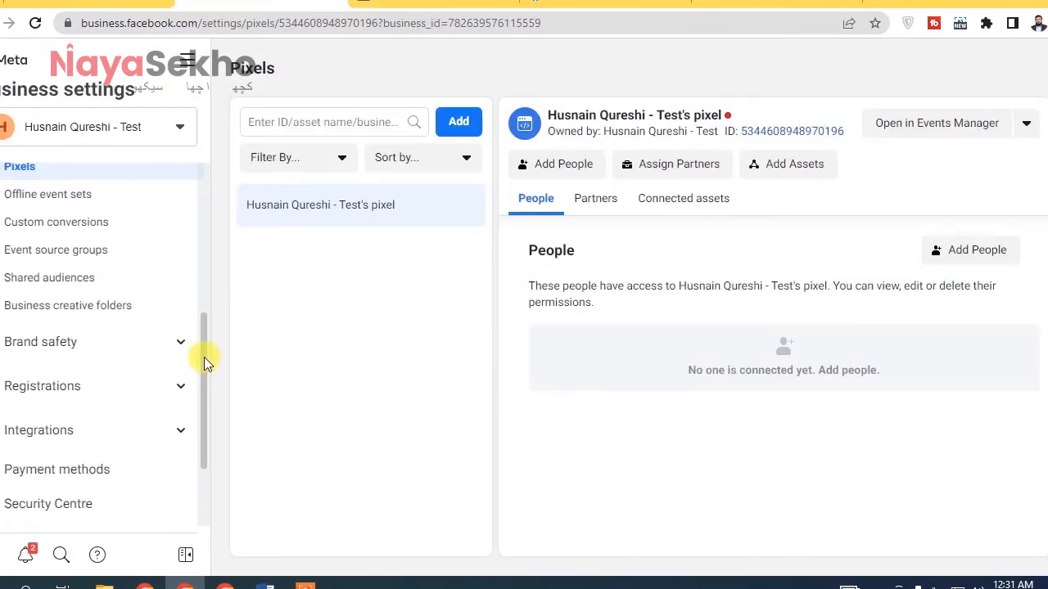
left_click(66, 357)
left_click(15, 378)
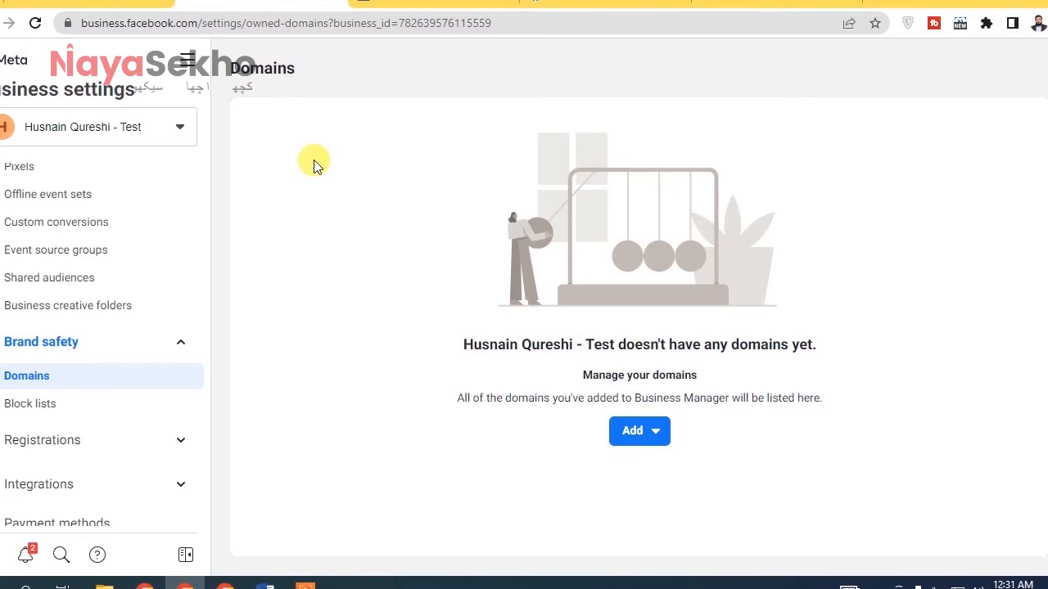
Create a new domain for the business using the website's root domain without a prefix.
left_click(644, 441)
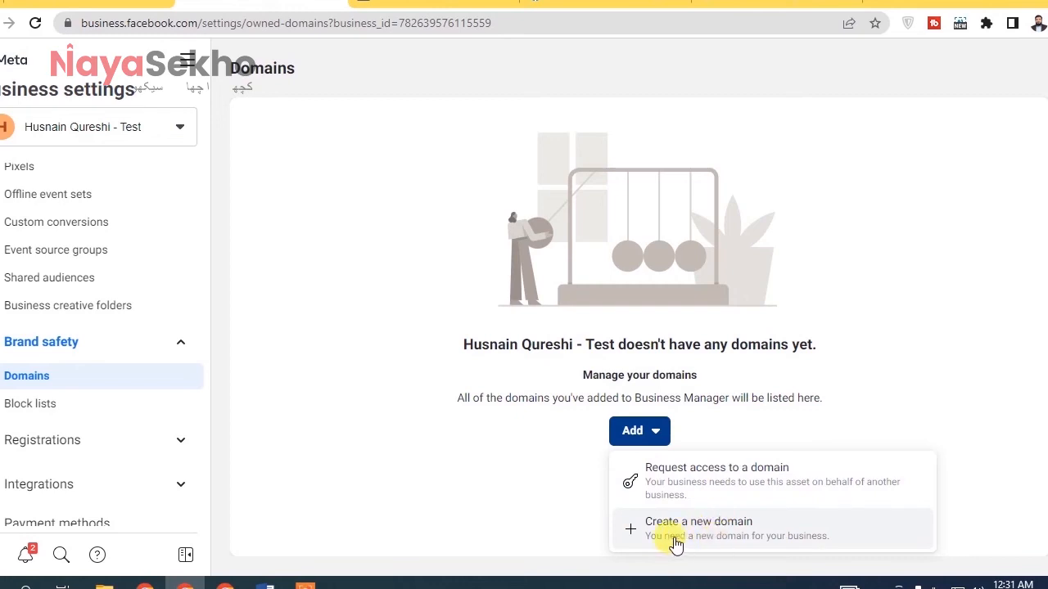
left_click(739, 532)
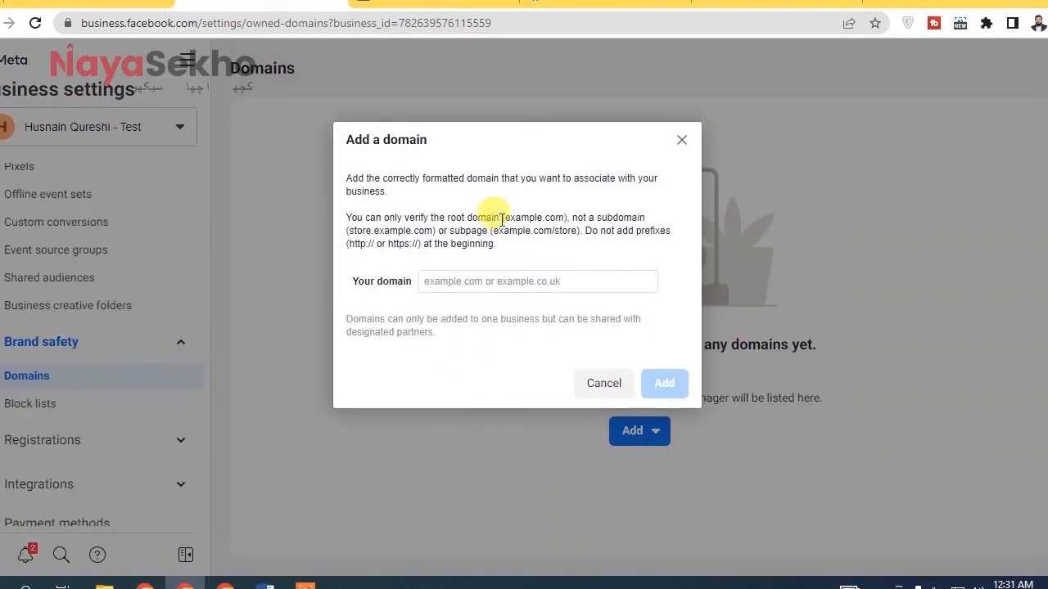
left_click(468, 284)
type("husnainqureshi.com")
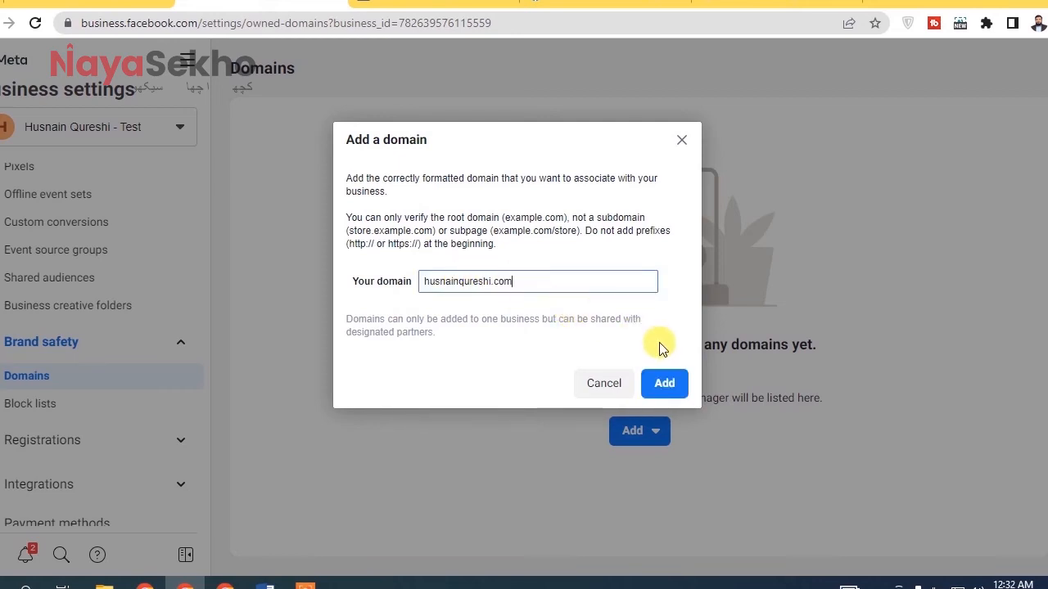
left_click(664, 383)
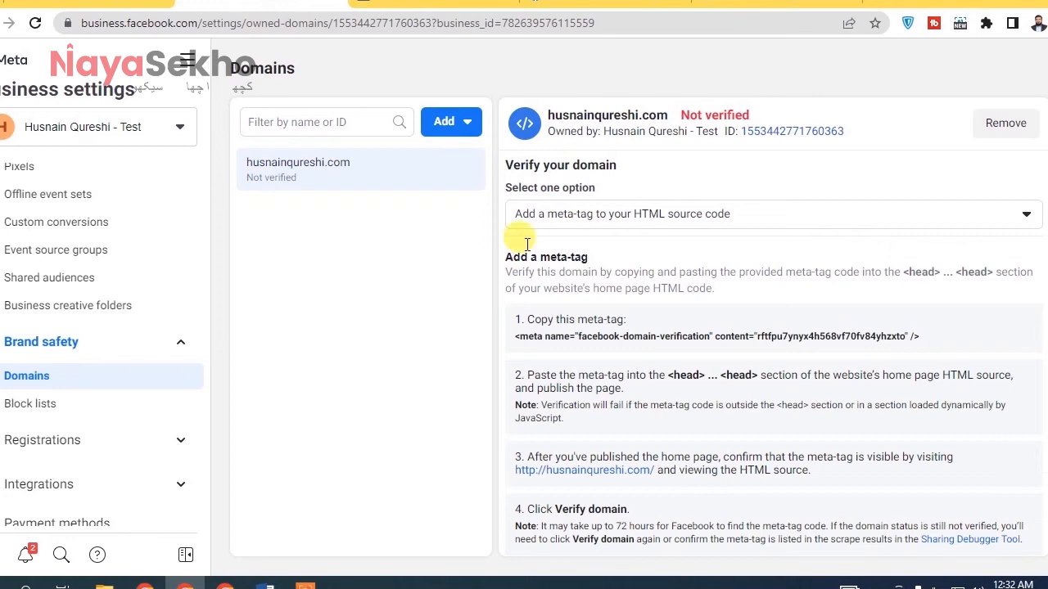
Keep adding a meta-tag to the HTML source code as the verification method and verify the domain.
mouse_move(732, 111)
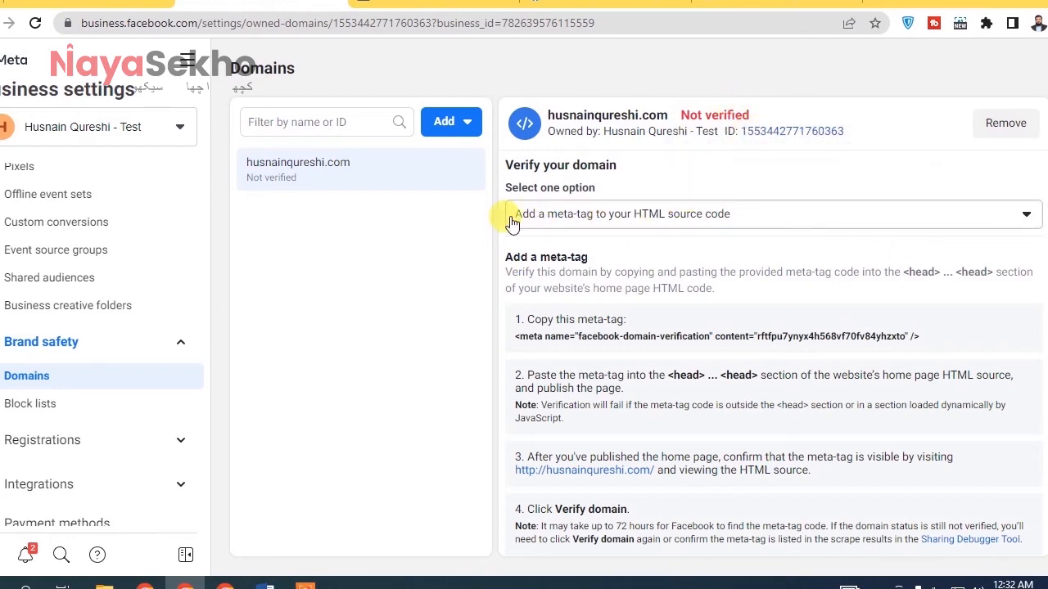
left_click(577, 214)
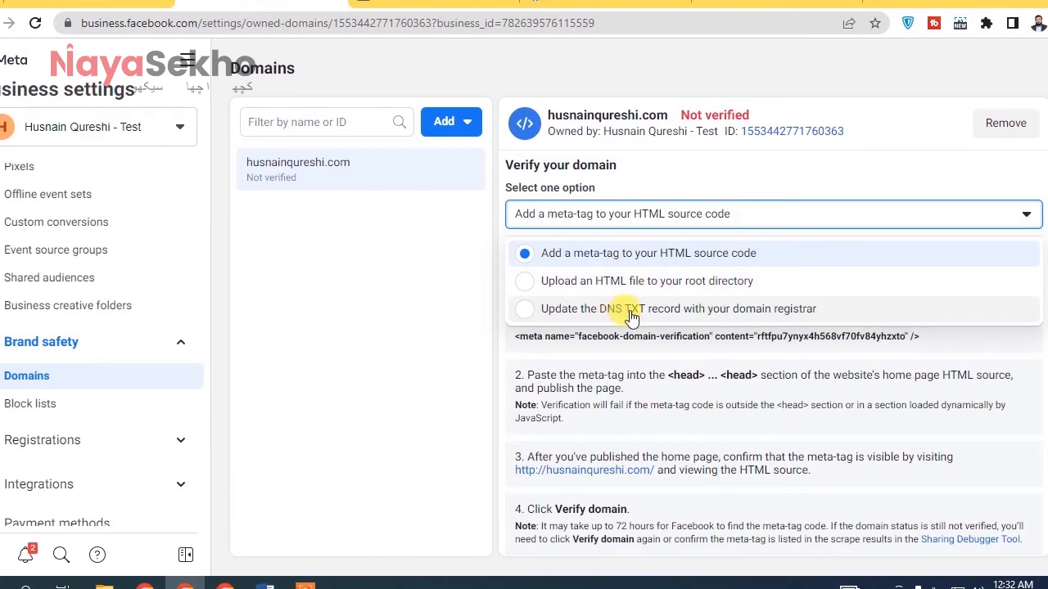
left_click(608, 256)
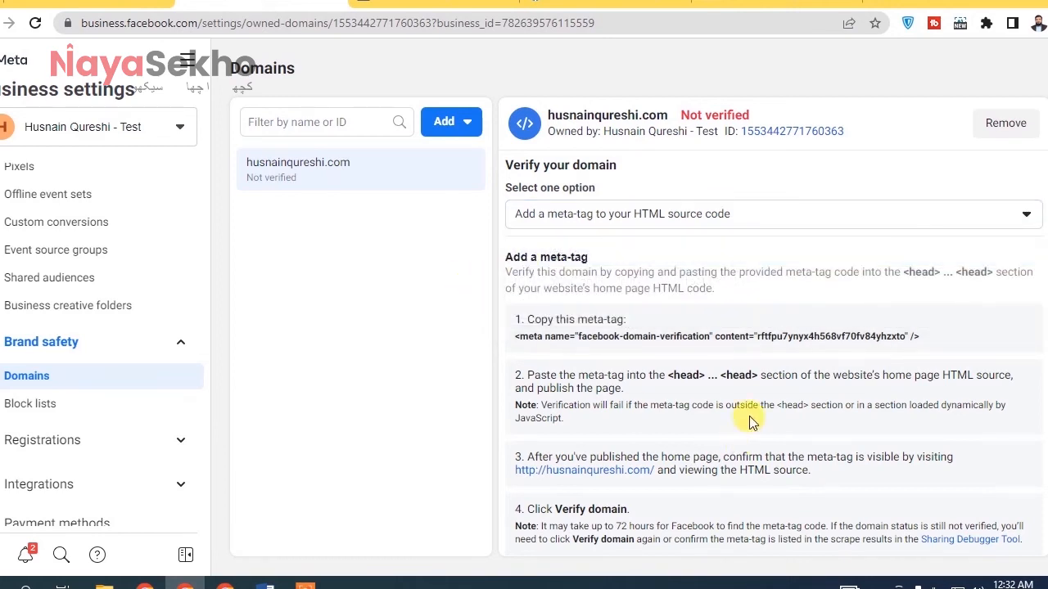
left_click(641, 344)
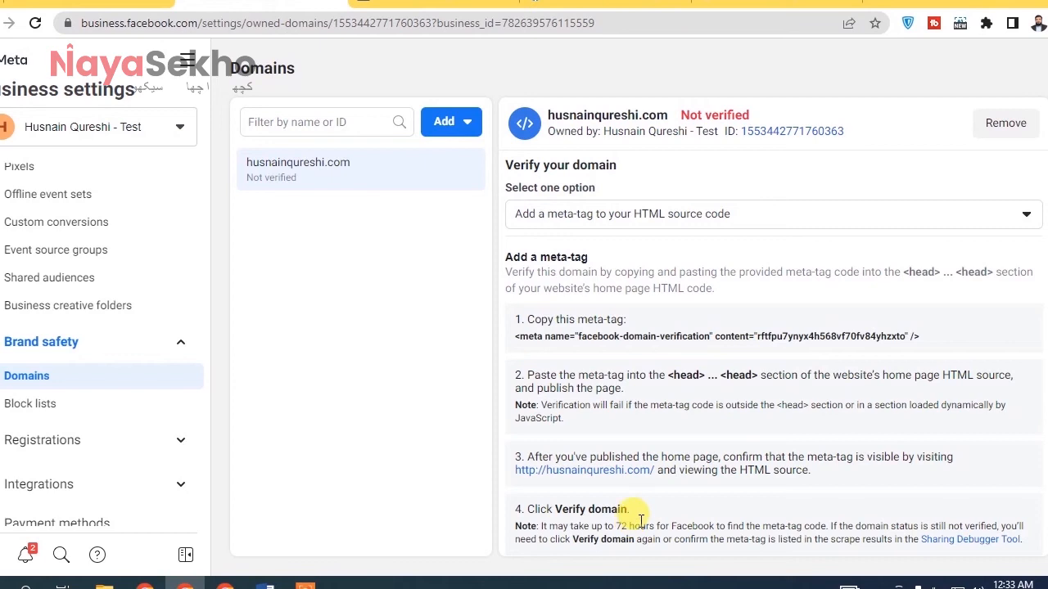
left_click(578, 216)
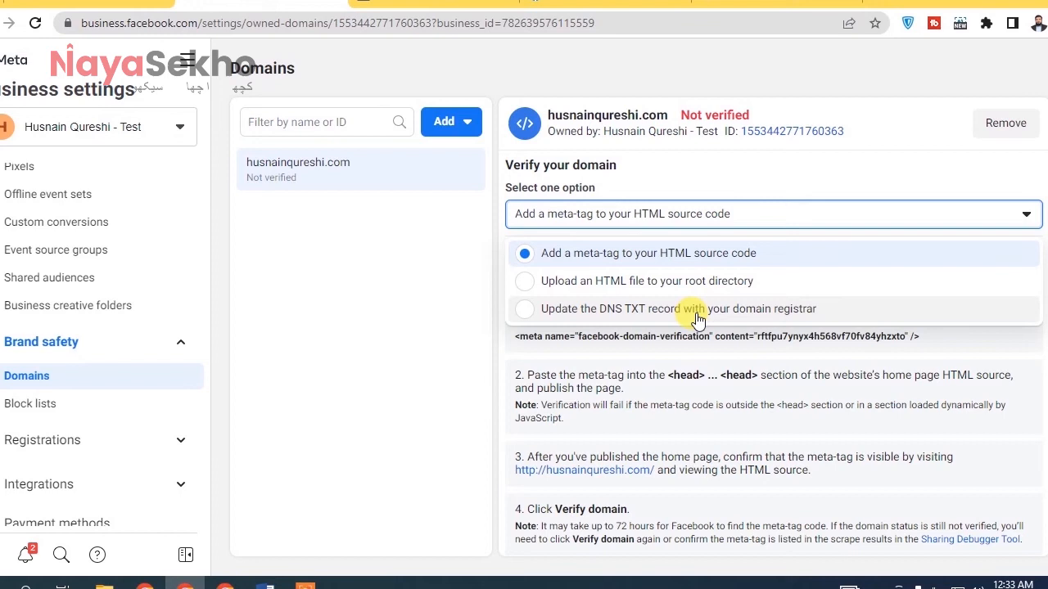
left_click(479, 298)
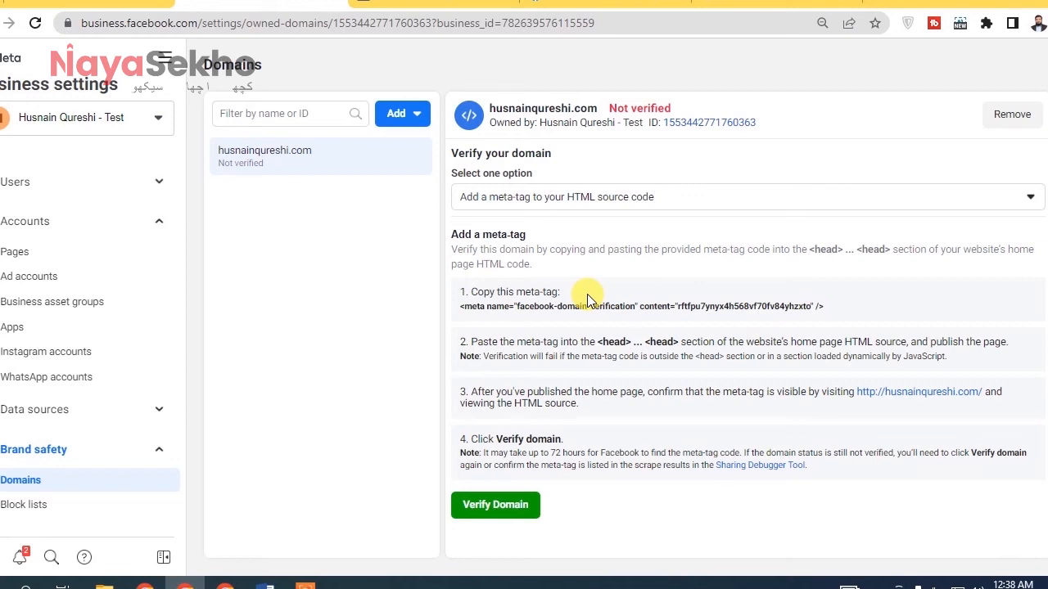
left_click(512, 507)
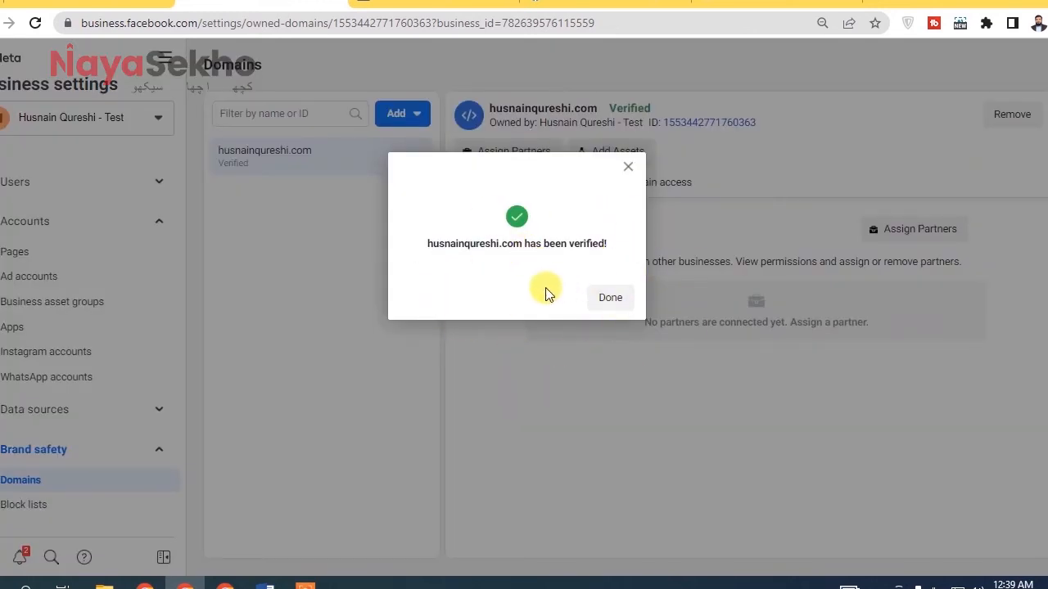
left_click(612, 298)
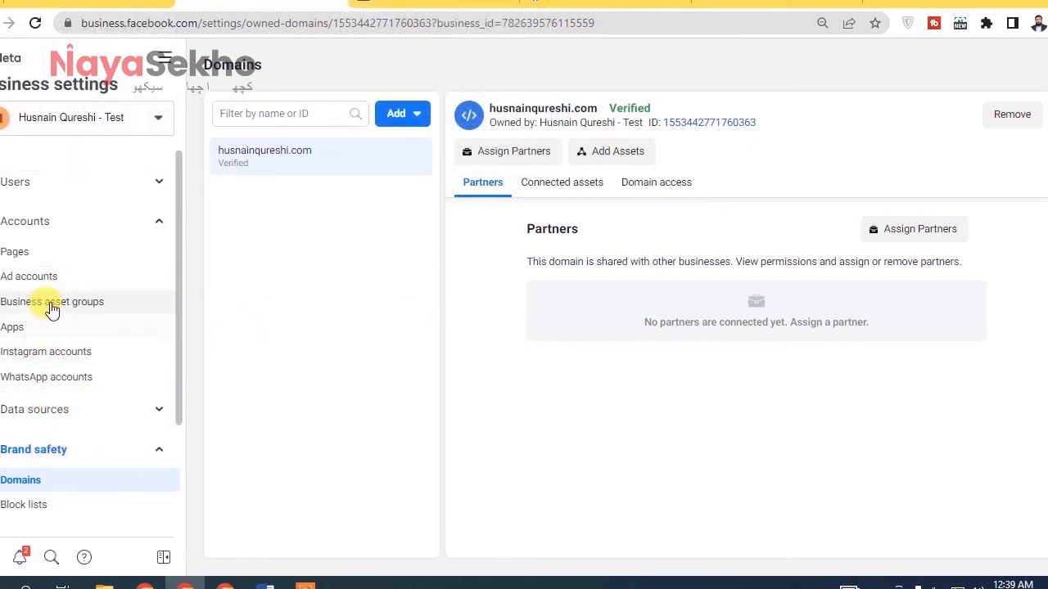
View the test pixel under Data sources in Business settings, open Events Manager, and reload the pixel's overview.
left_click(104, 405)
left_click(46, 465)
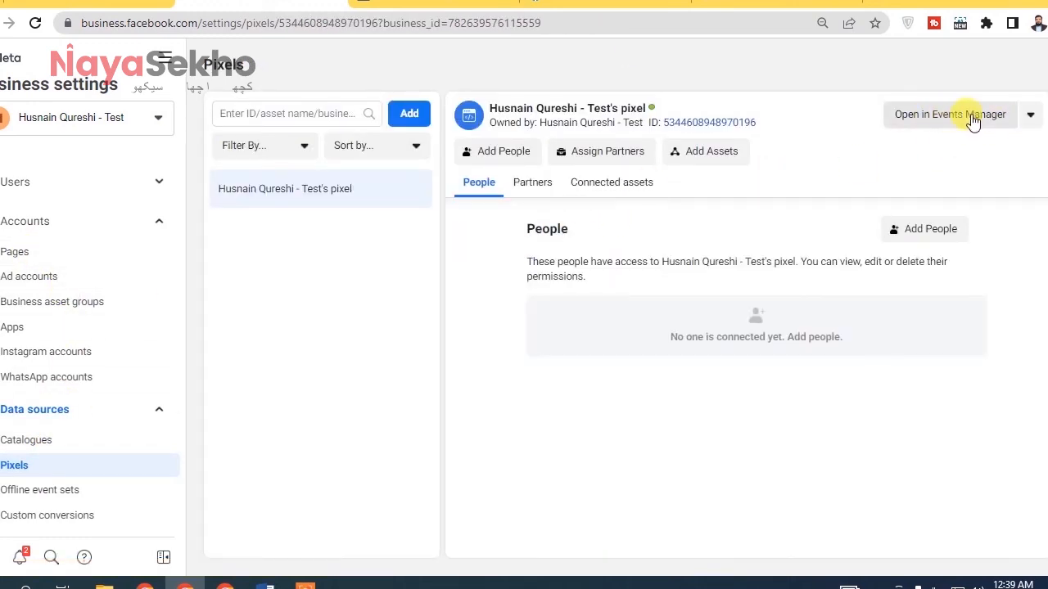
left_click(163, 65)
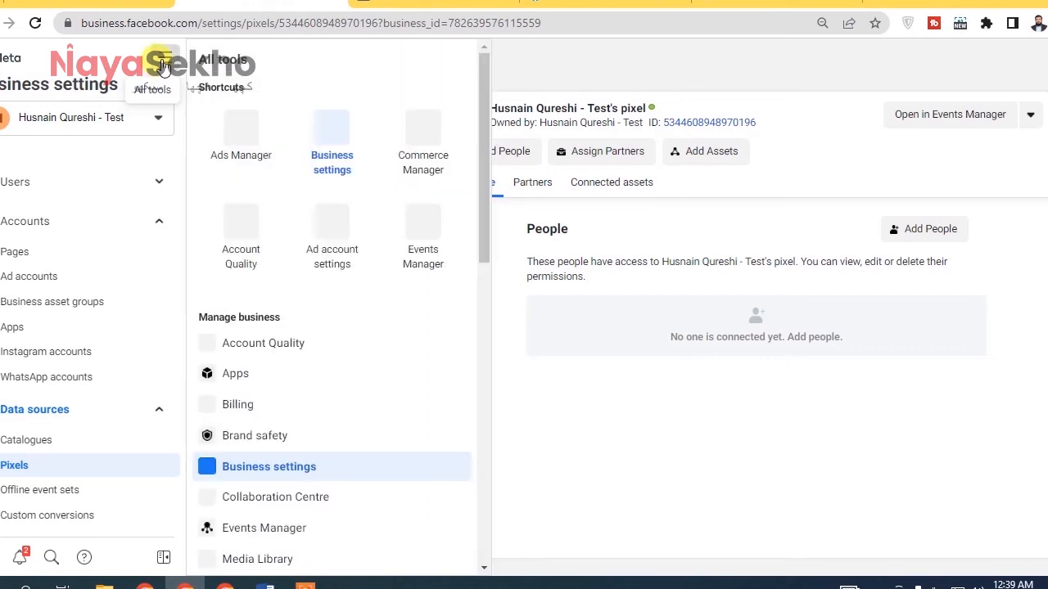
left_click(424, 233)
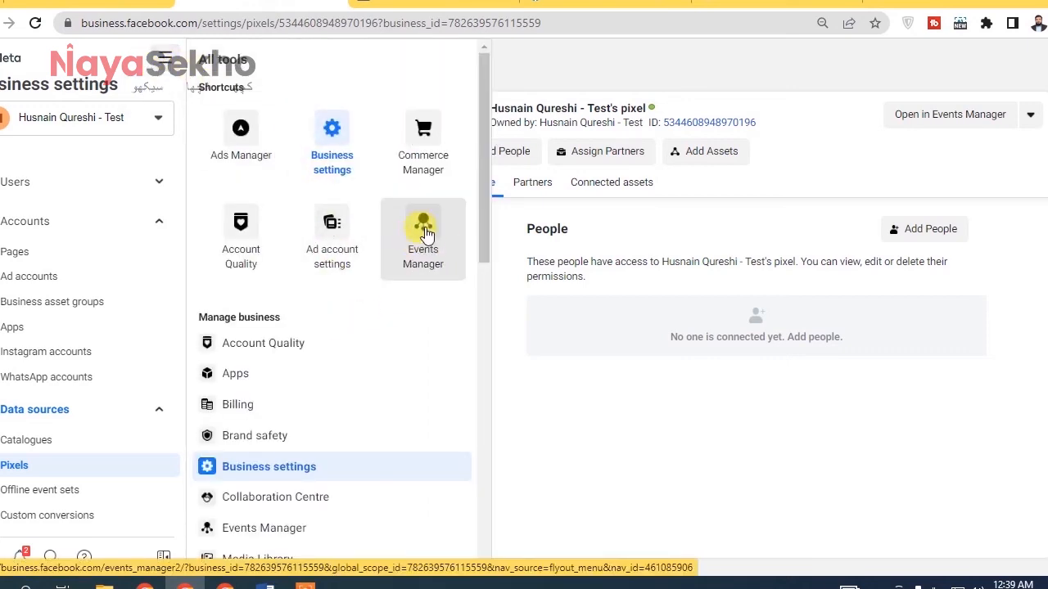
left_click(35, 23)
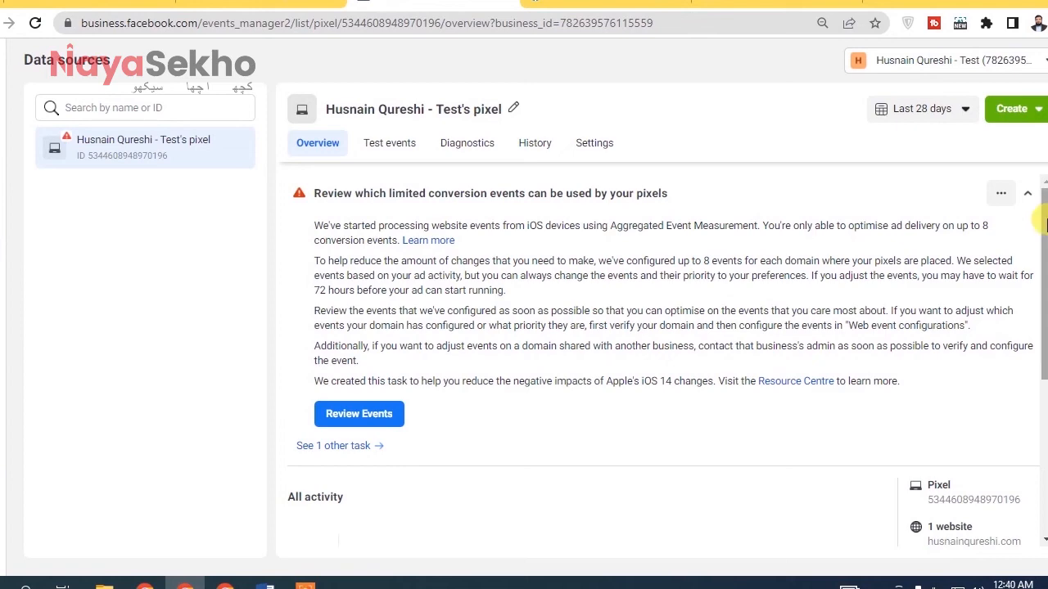
Show the pixel's aggregated event measurement and open its web event configurations.
scroll(1039, 270, "down", 3)
scroll(1044, 327, "down", 1)
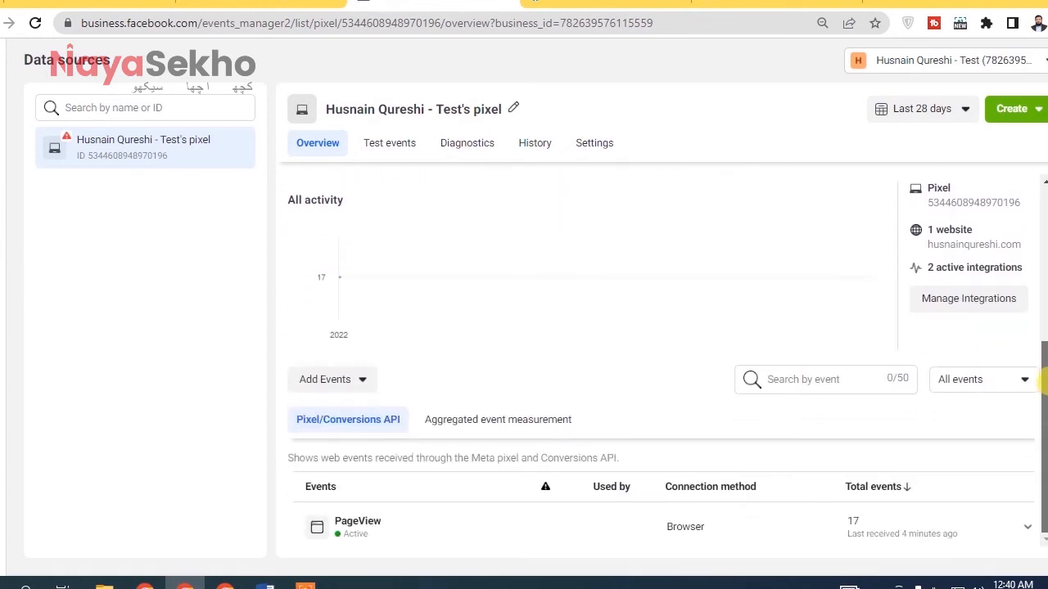
scroll(337, 348, "up", 3)
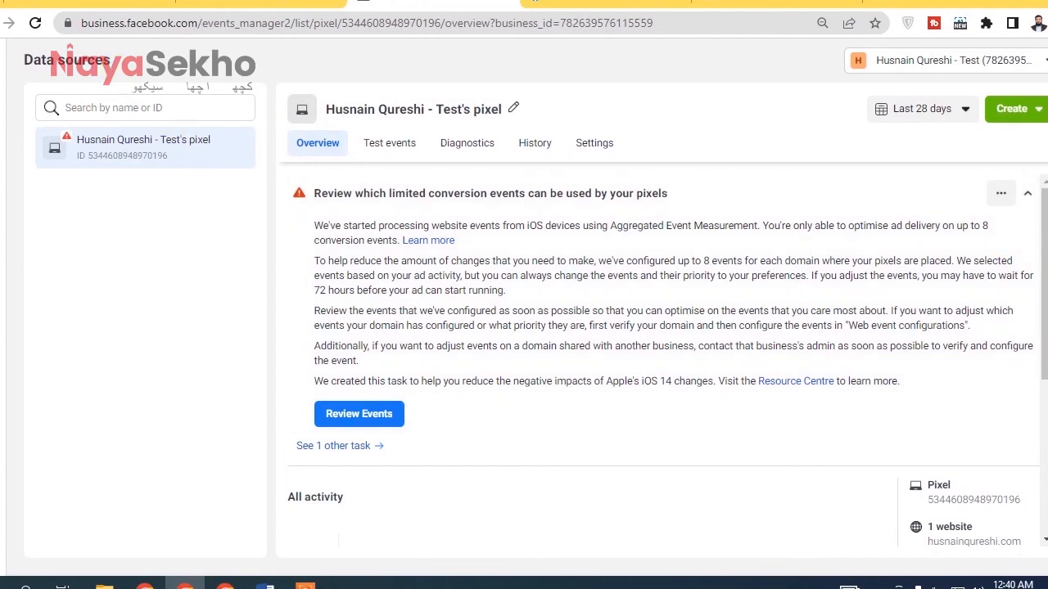
left_click_drag(1044, 235, 1038, 439)
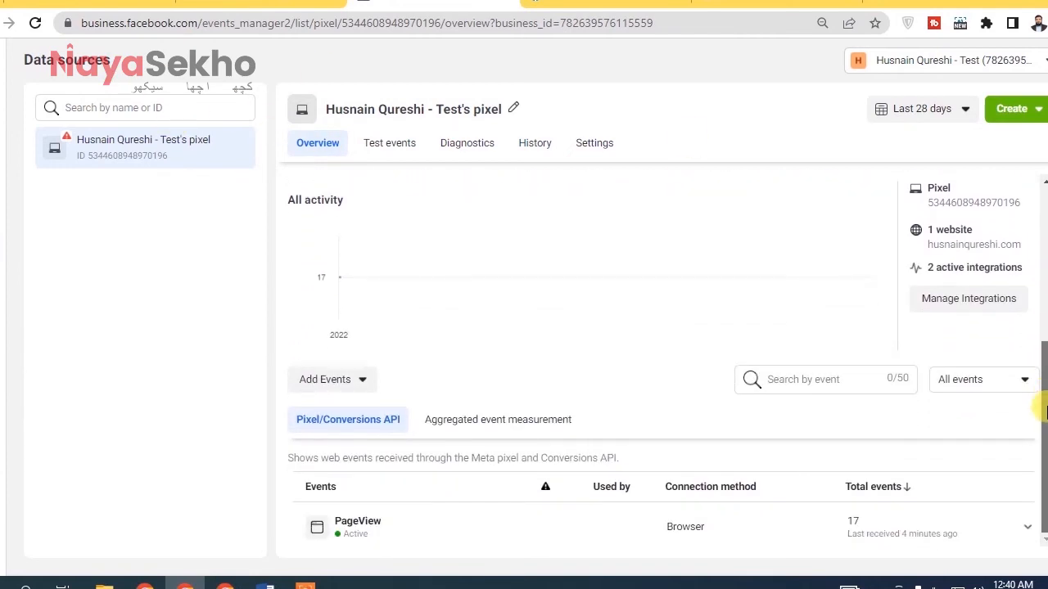
left_click(516, 427)
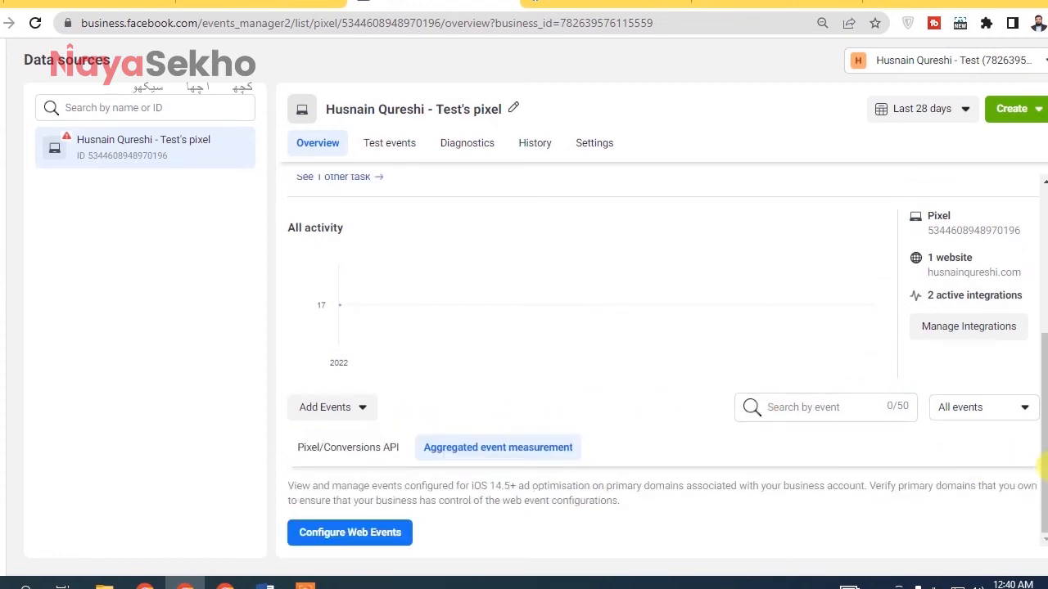
left_click(346, 536)
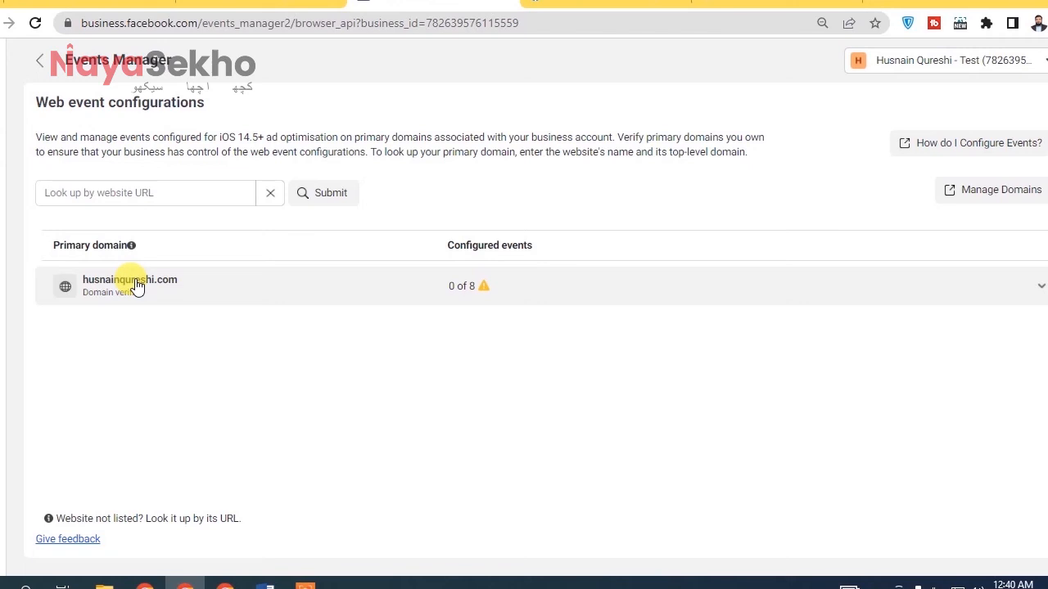
Open the verified domain's events for editing and highlight the note about ads taking 72 hours to publish.
left_click(529, 302)
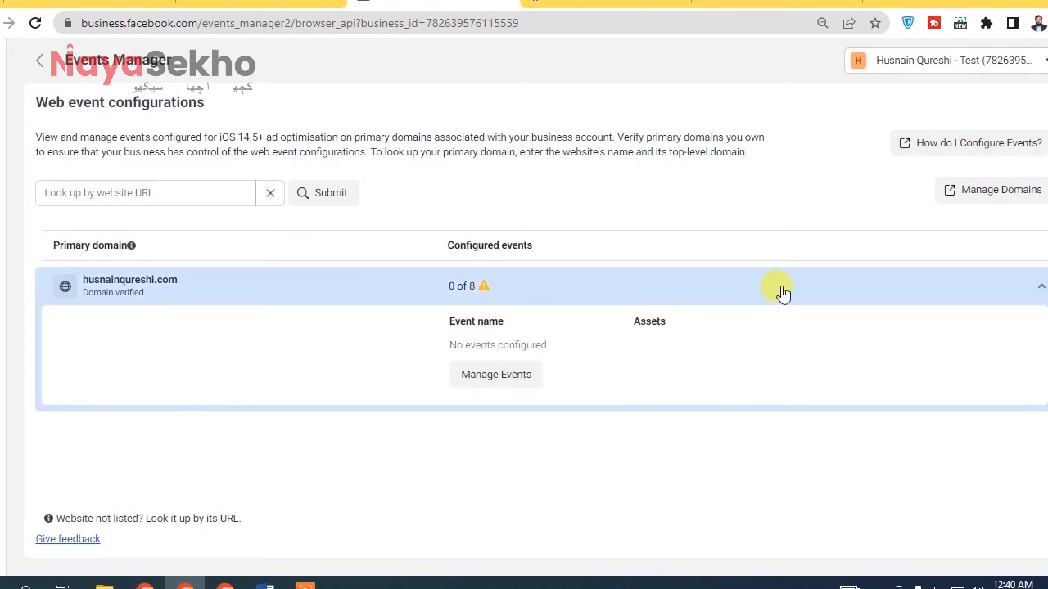
left_click(496, 375)
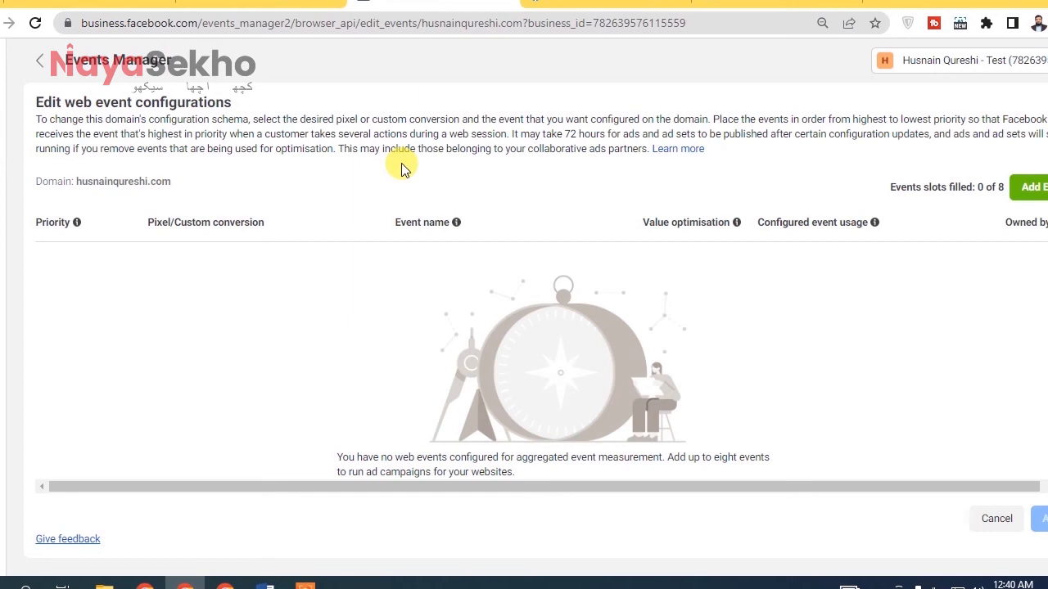
left_click_drag(529, 133, 737, 129)
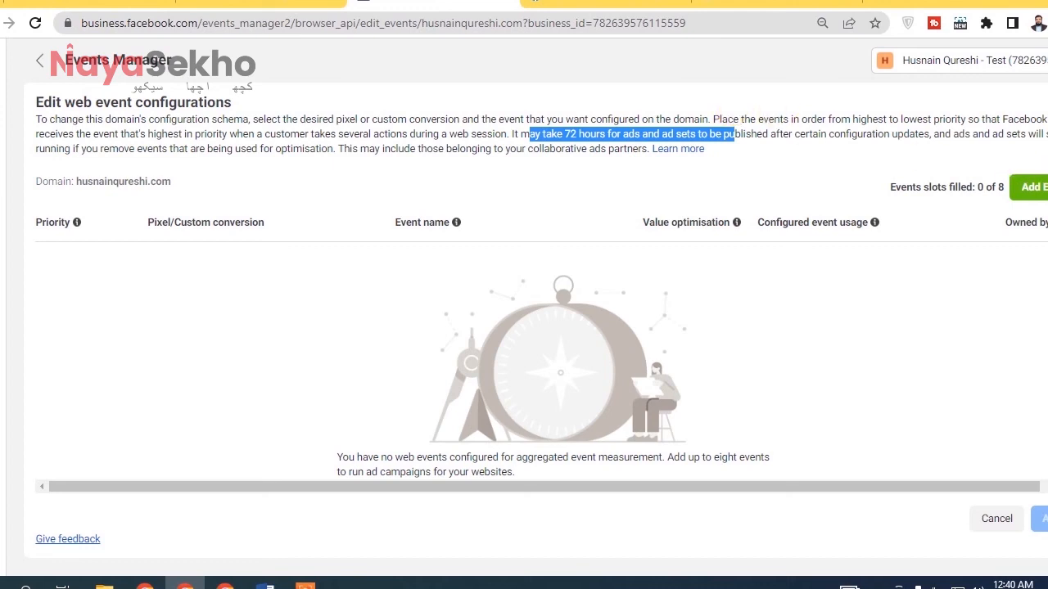
Add a web event to the domain's configuration, using the test pixel and the Purchase event.
left_click(1030, 186)
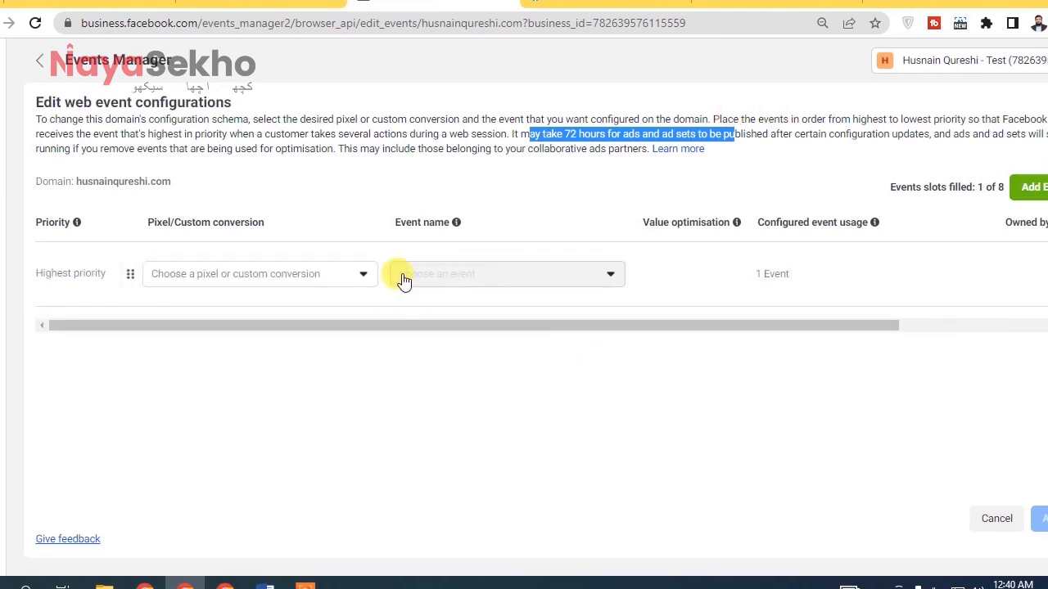
left_click(264, 276)
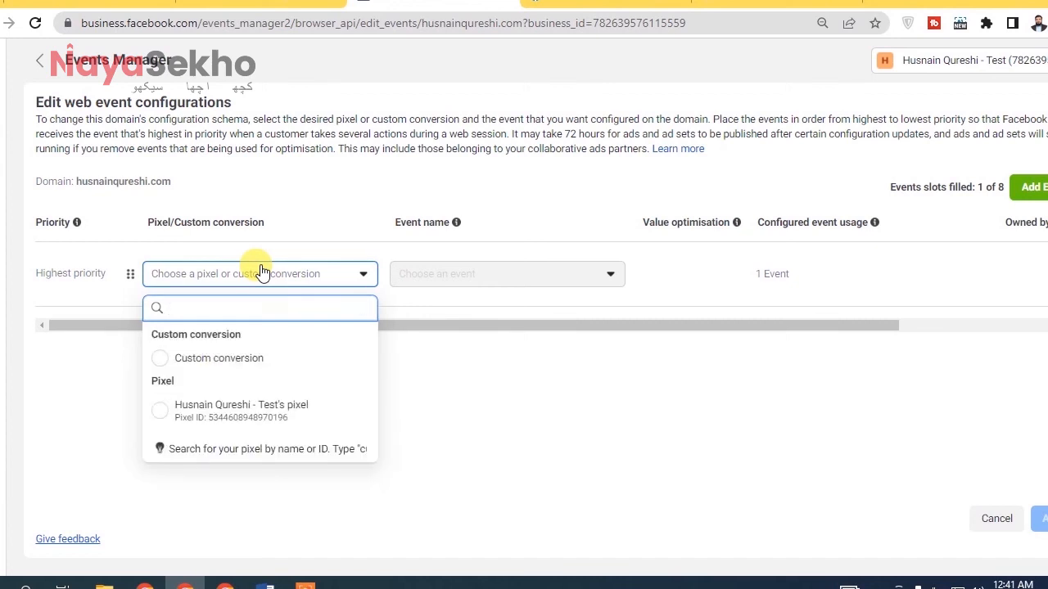
left_click(249, 415)
left_click(443, 278)
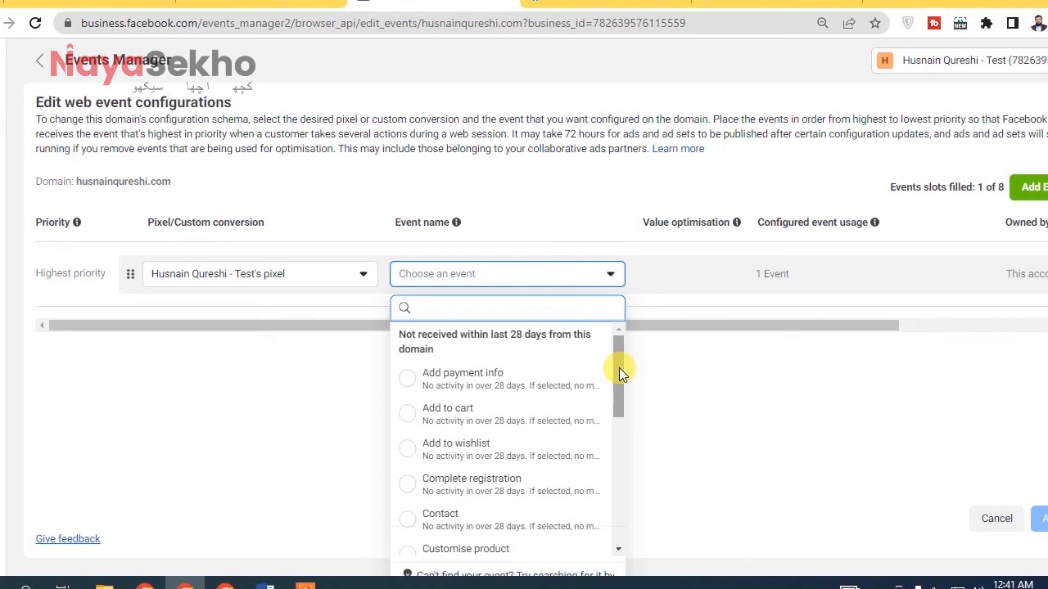
left_click_drag(617, 367, 609, 463)
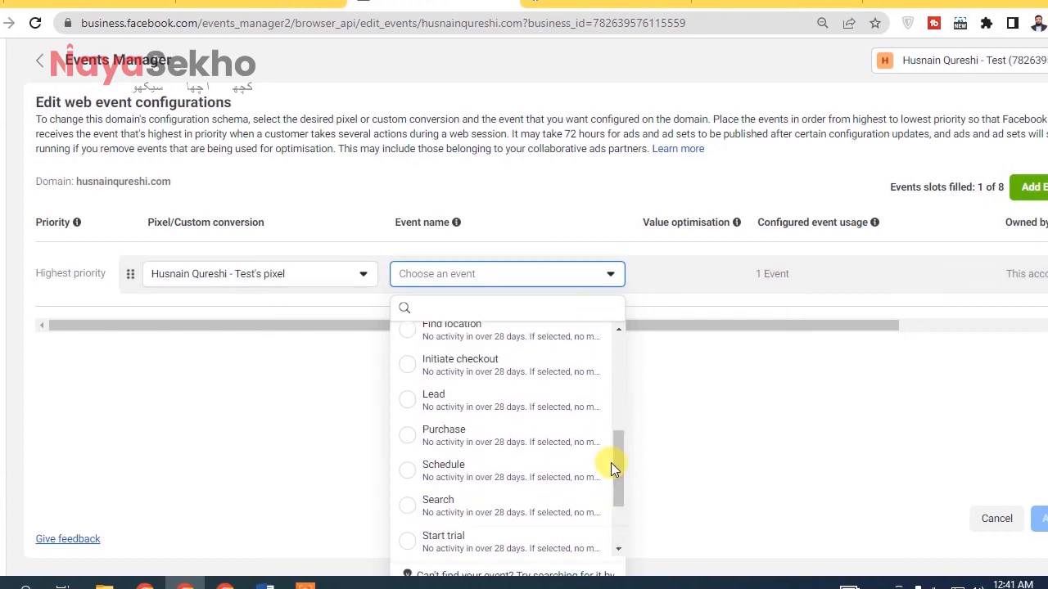
left_click(461, 434)
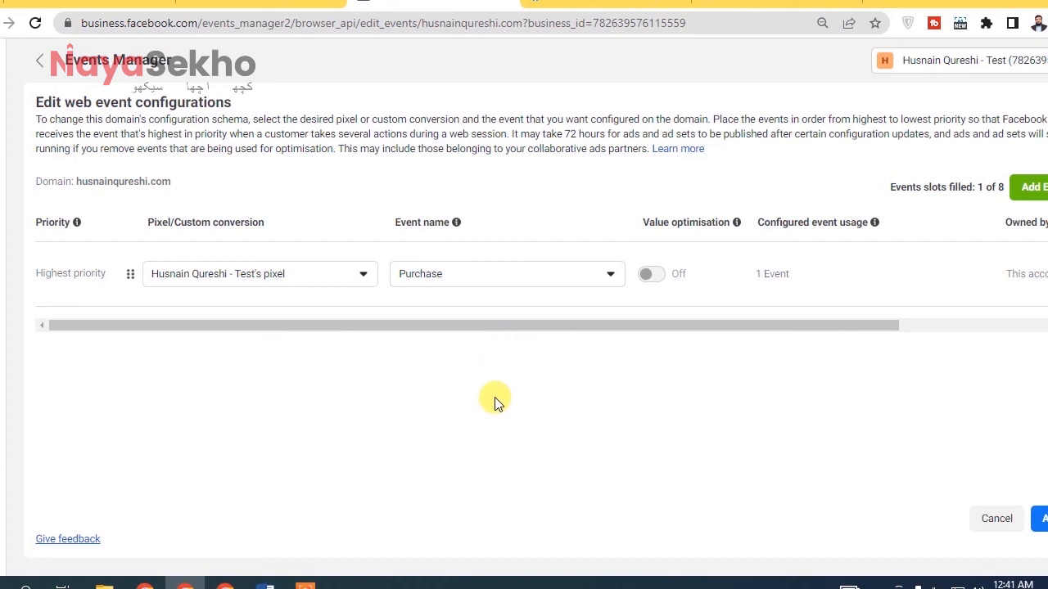
Add a second web event below Purchase, using the test pixel and the Add payment info event.
left_click(1031, 187)
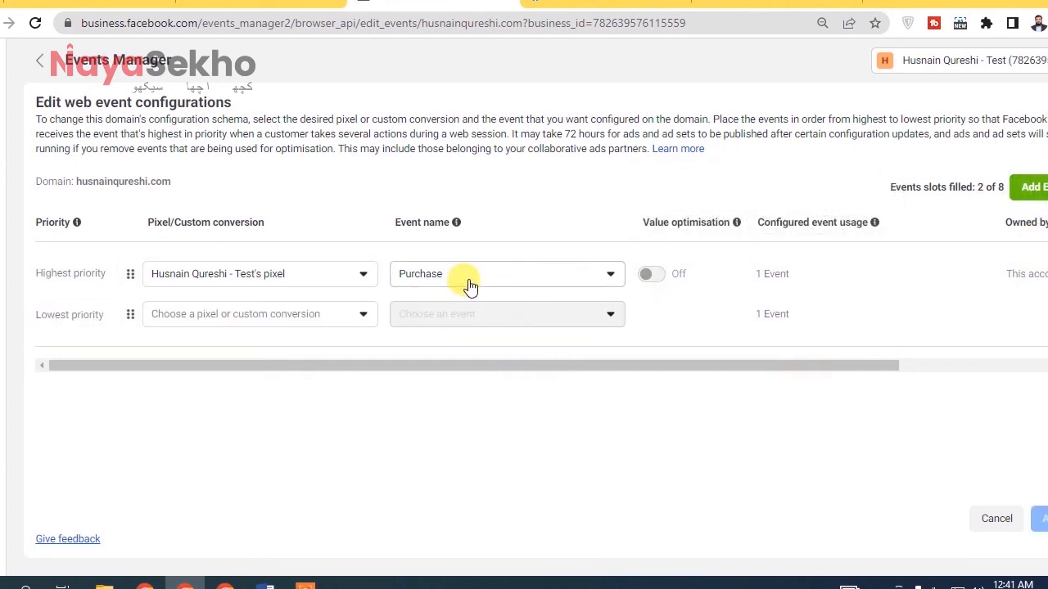
left_click(292, 319)
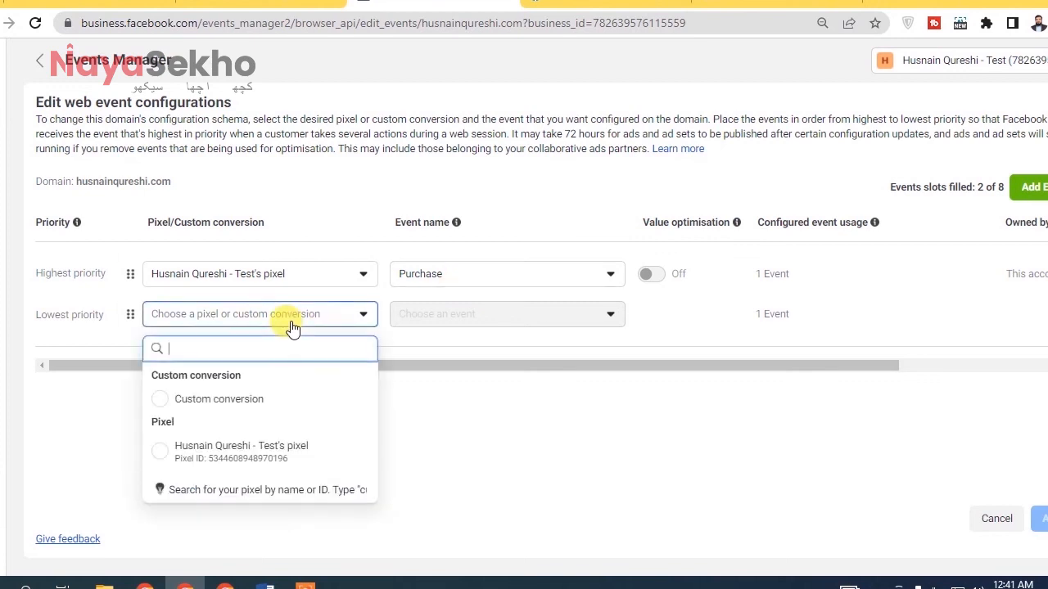
left_click(270, 452)
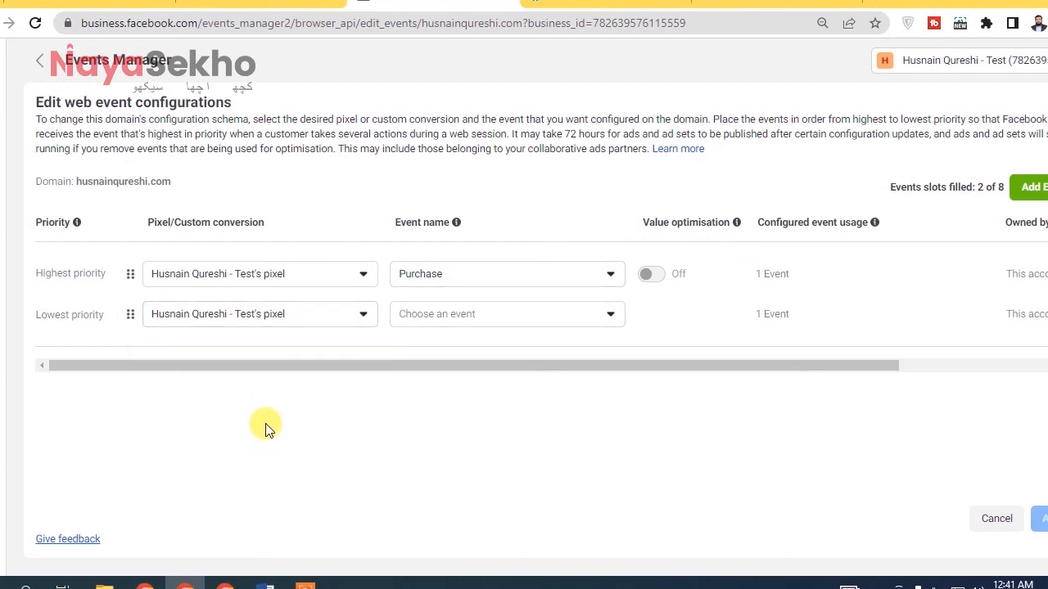
left_click(477, 321)
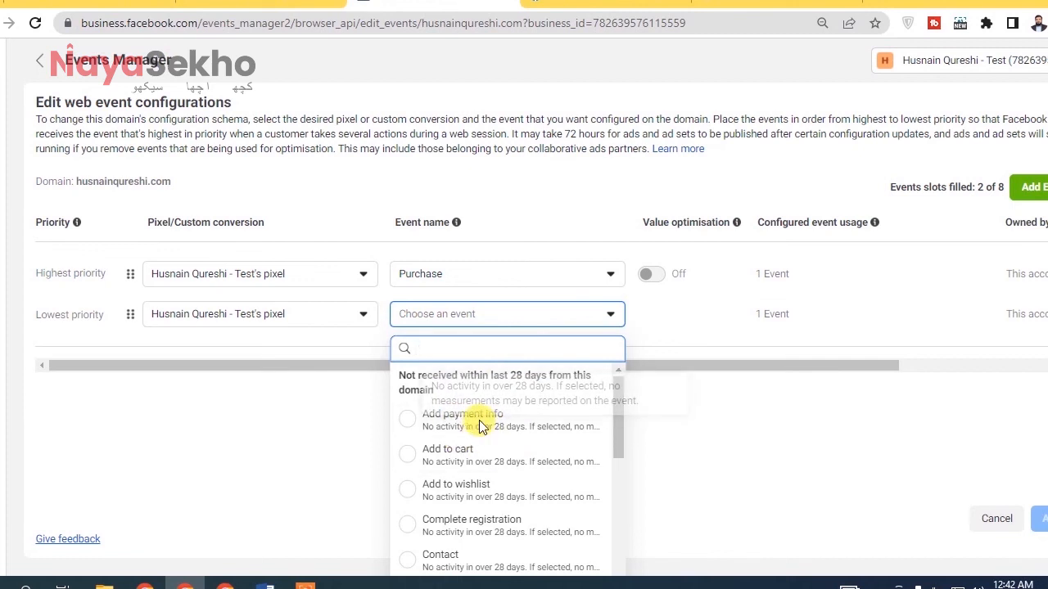
left_click(423, 420)
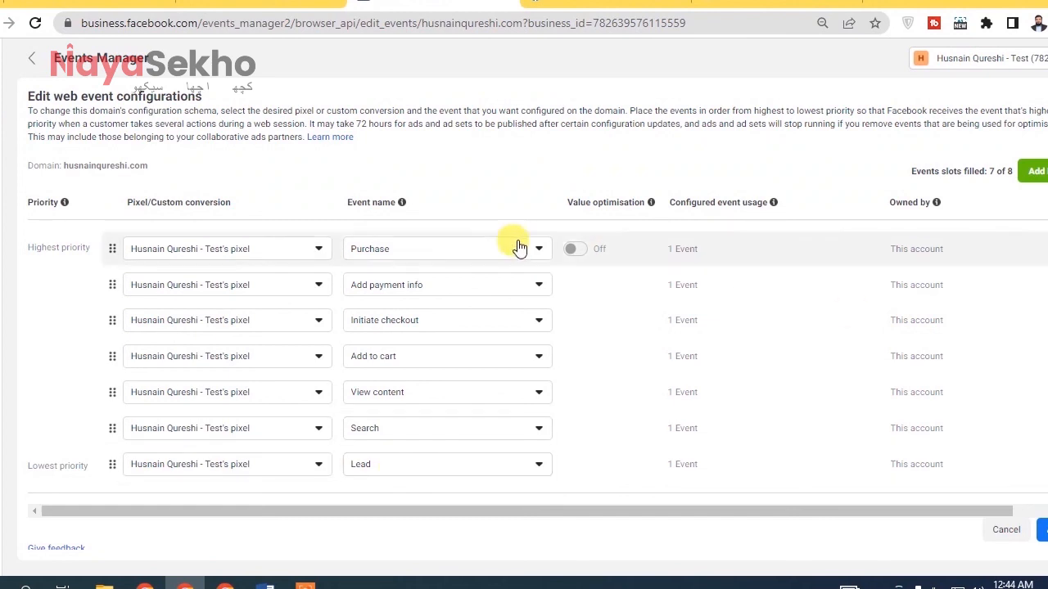
Apply the domain's web event configuration, confirm the changes, and close the confirmation dialog.
left_click(1041, 531)
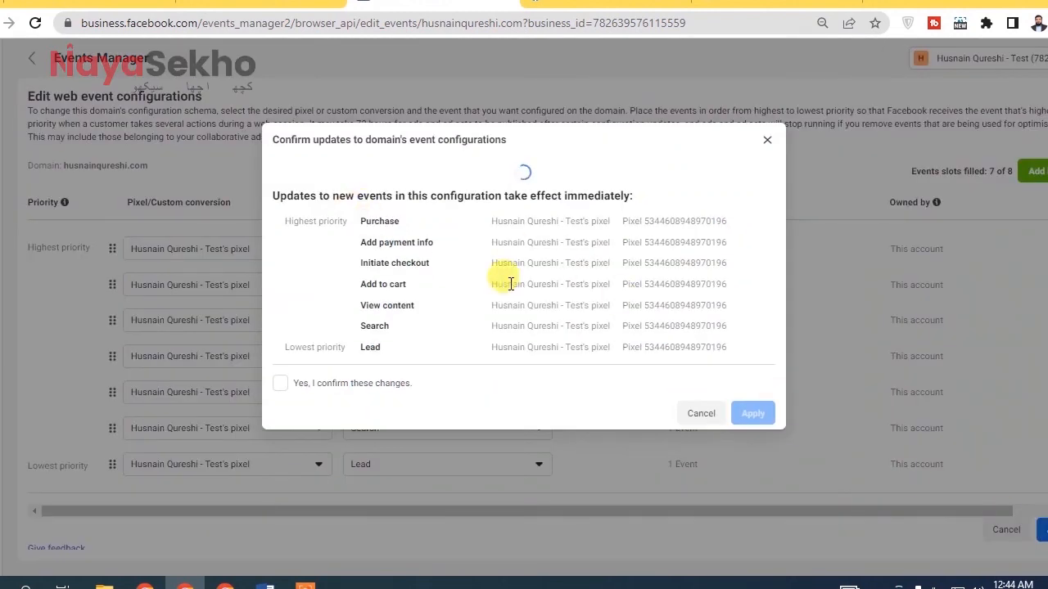
left_click(281, 390)
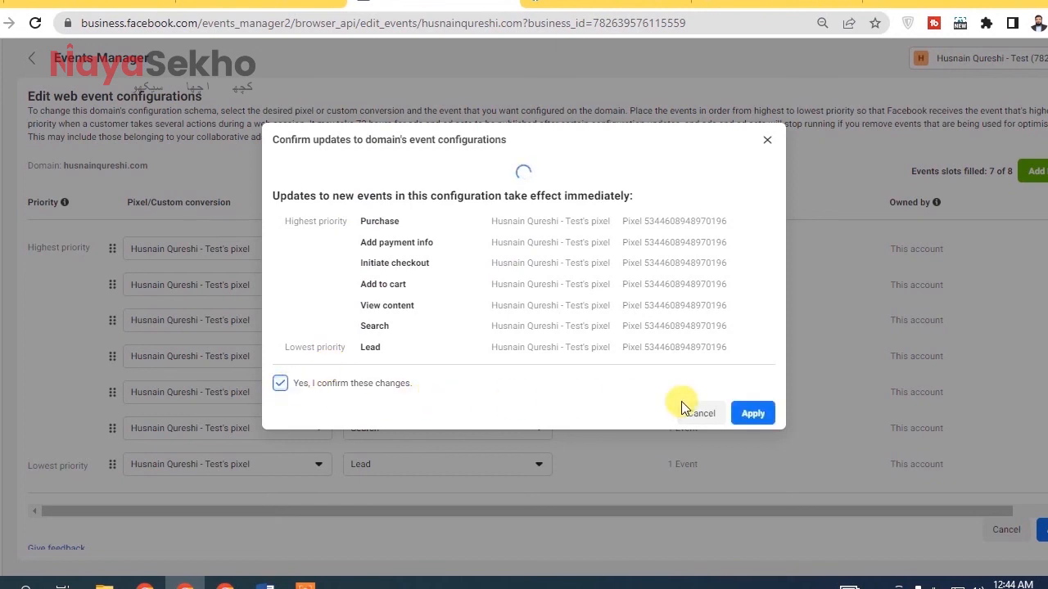
left_click(753, 413)
left_click(707, 285)
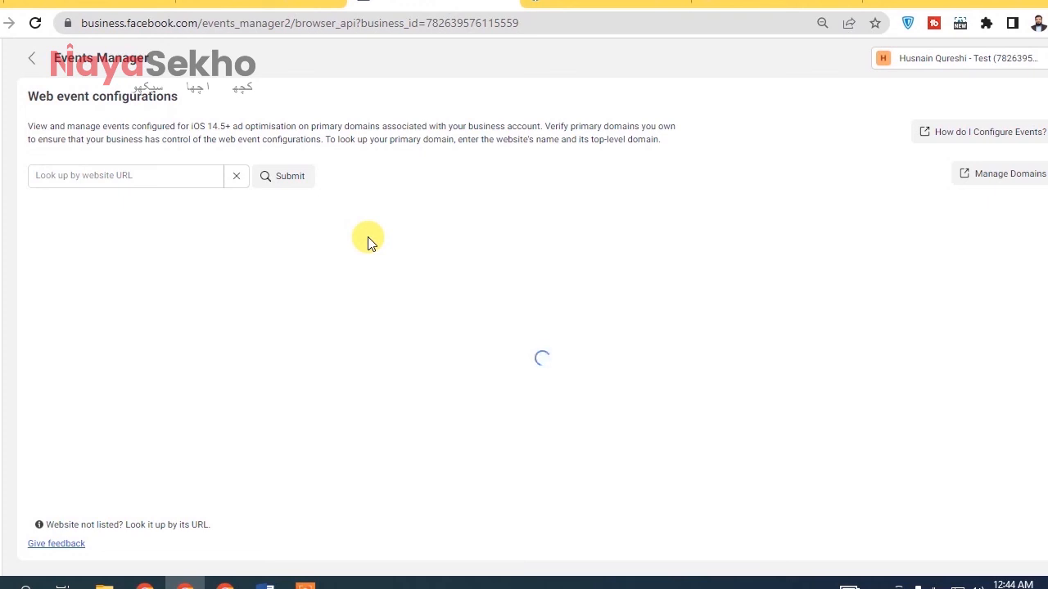
Return from the web event configurations to the test pixel's overview and reload the page.
left_click(36, 64)
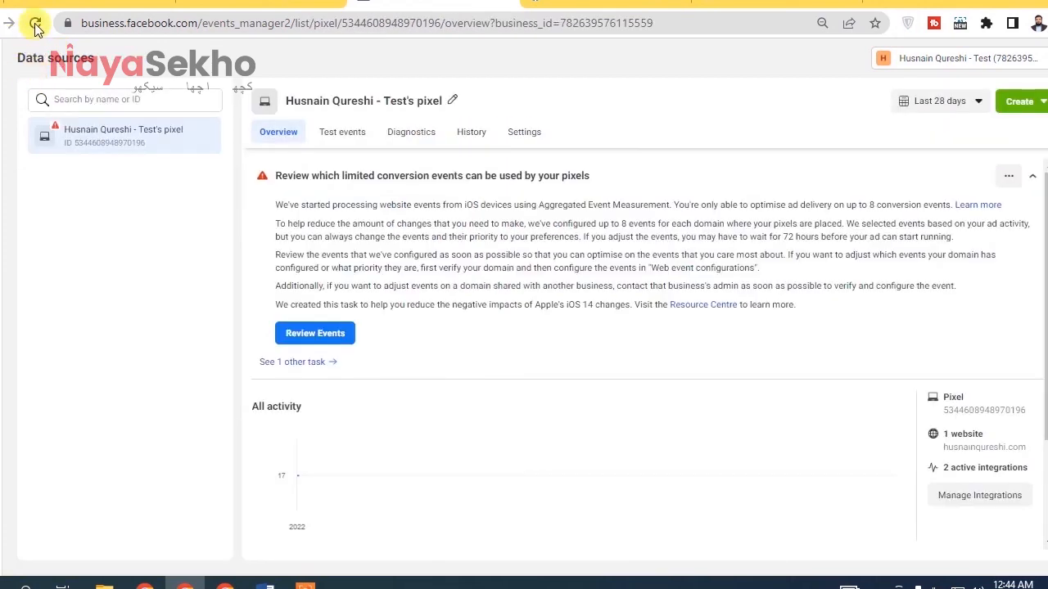
left_click(36, 24)
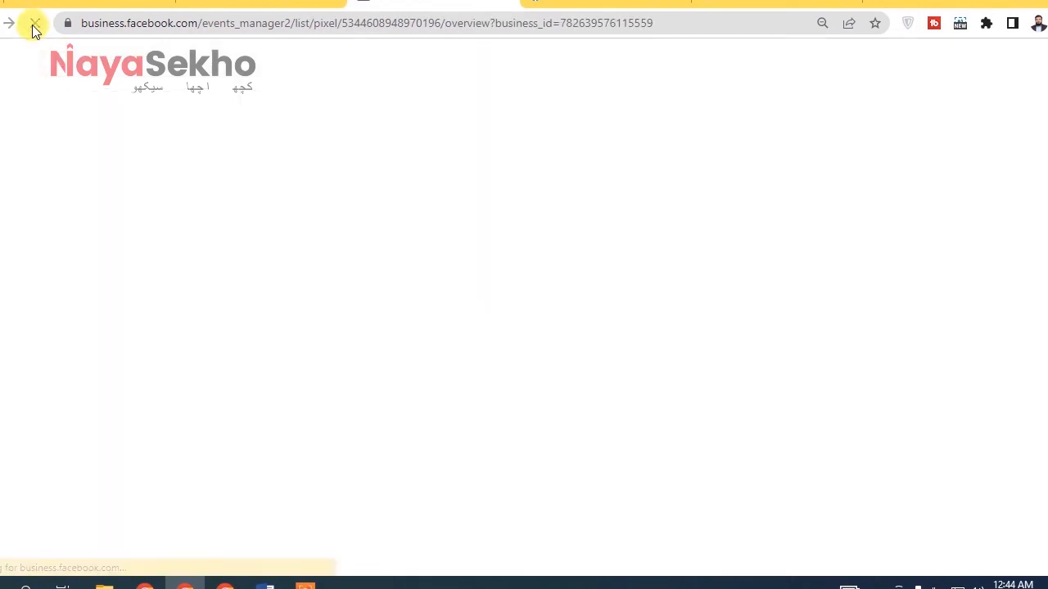